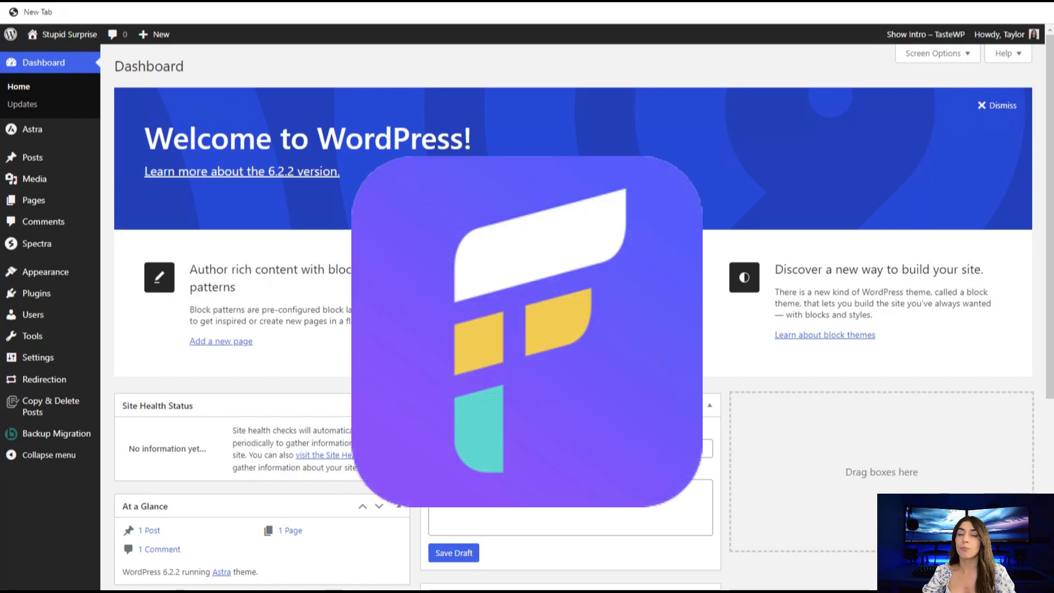
- Upload the plugin file easy-form-20.0.2.zip from the Downloads folder, then install and activate it
{"action": "mouse_move", "coordinate": [68, 295]}
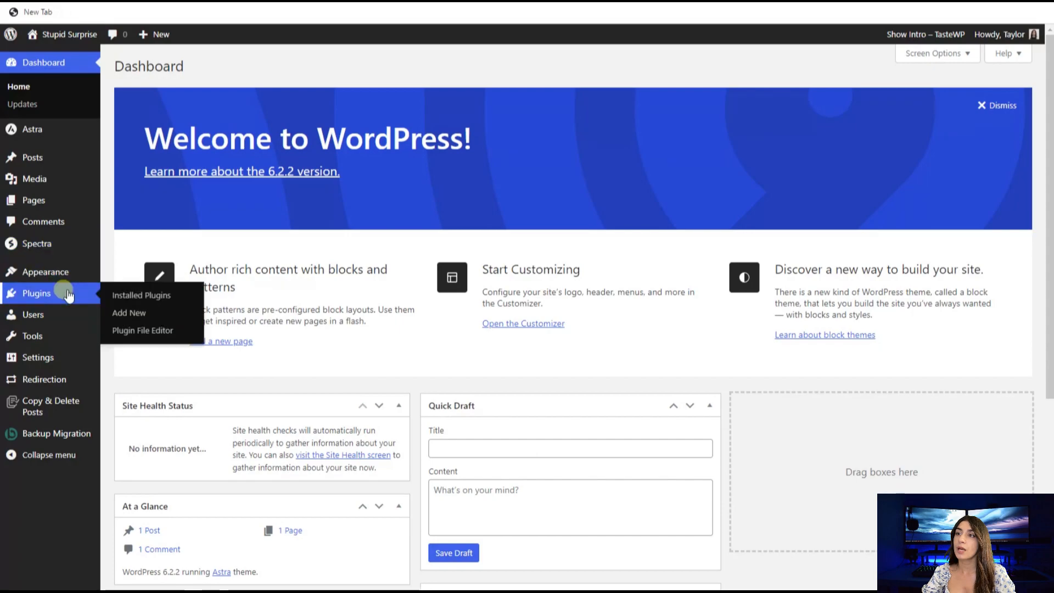
{"action": "left_click", "coordinate": [138, 313]}
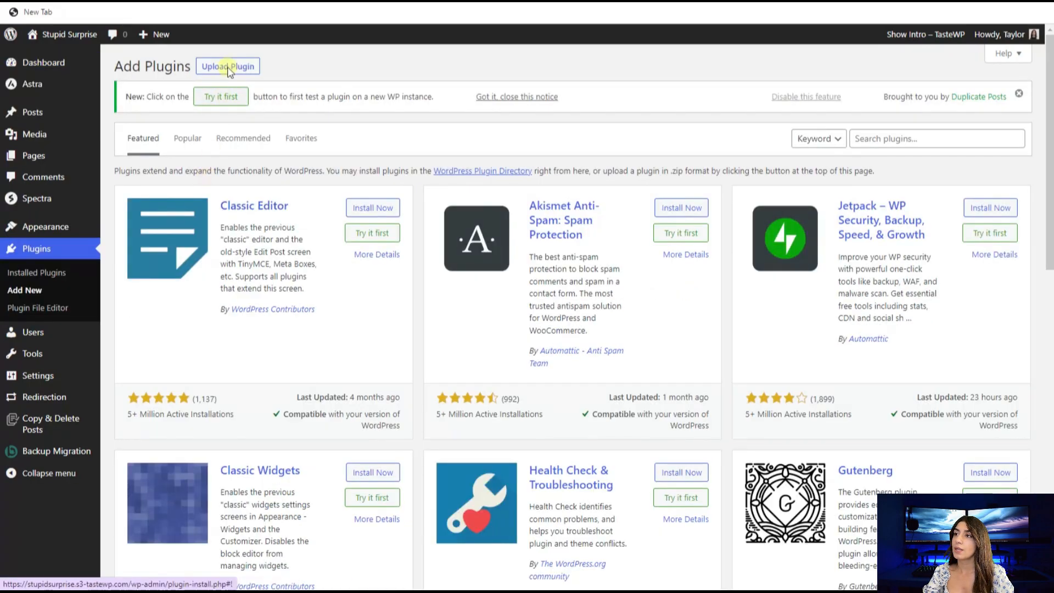
{"action": "left_click", "coordinate": [232, 67]}
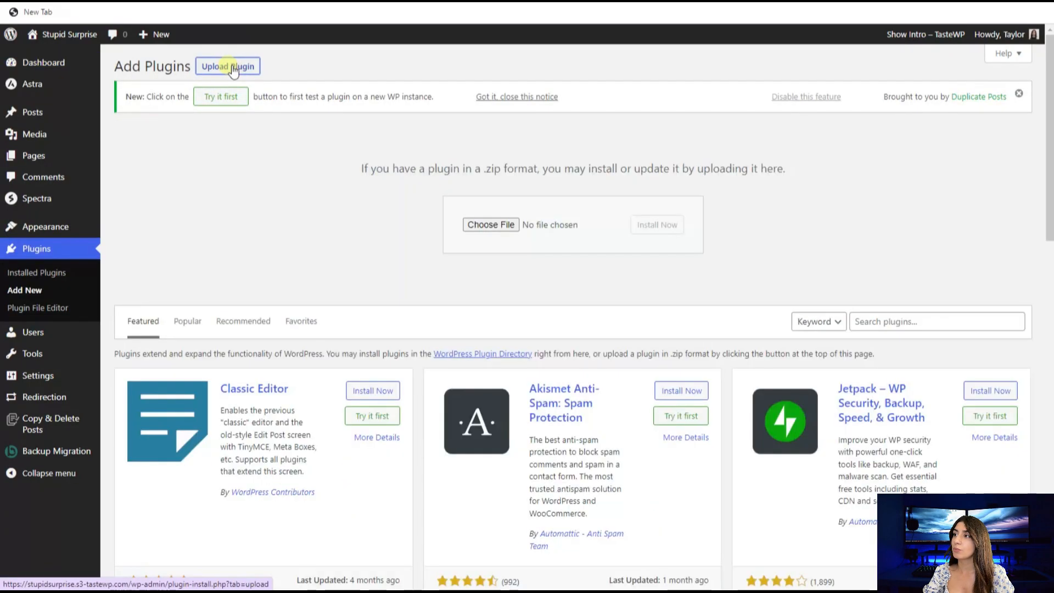
{"action": "left_click", "coordinate": [478, 226]}
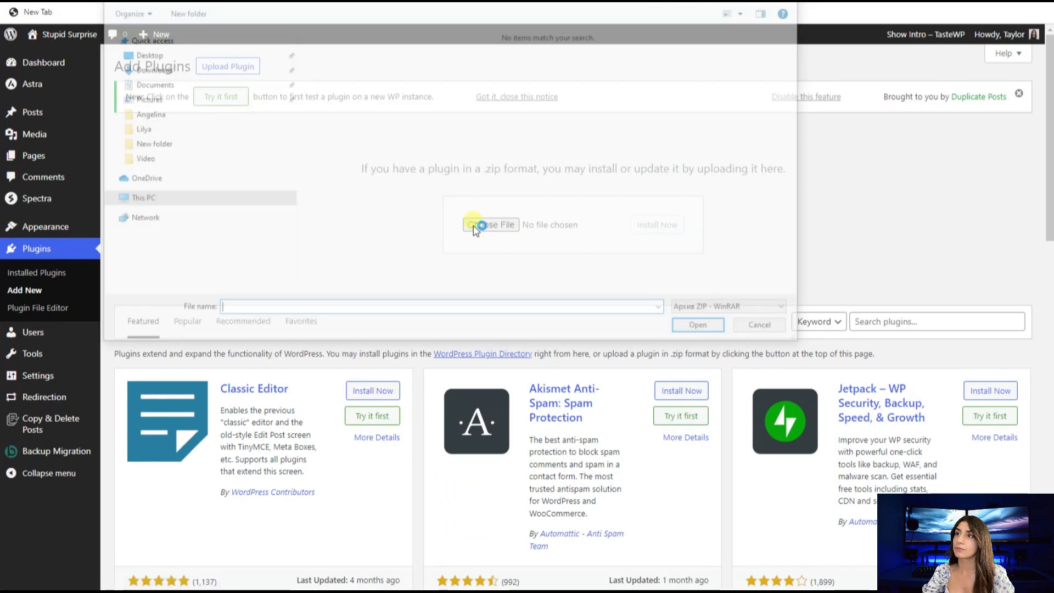
{"action": "scroll", "coordinate": [181, 94], "scroll_direction": "up", "scroll_amount": 2}
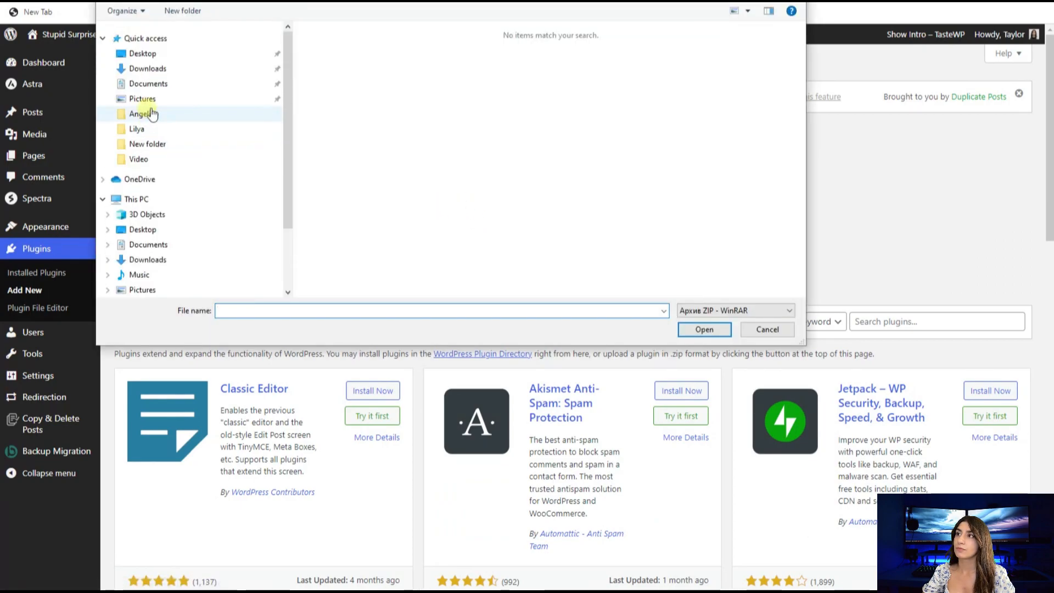
{"action": "left_click", "coordinate": [161, 71]}
{"action": "double_click", "coordinate": [334, 66]}
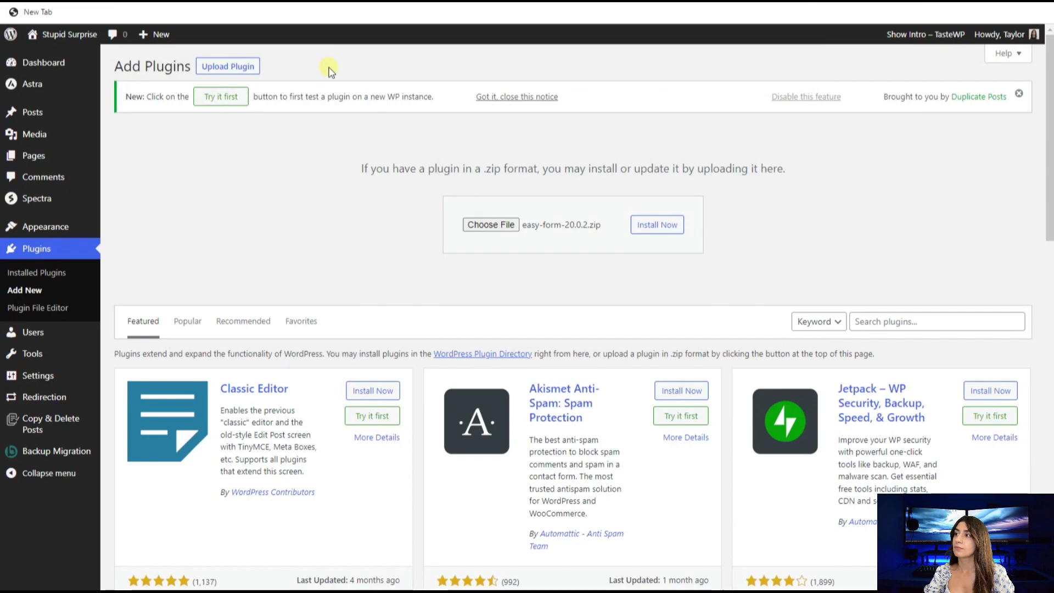
{"action": "left_click", "coordinate": [666, 236]}
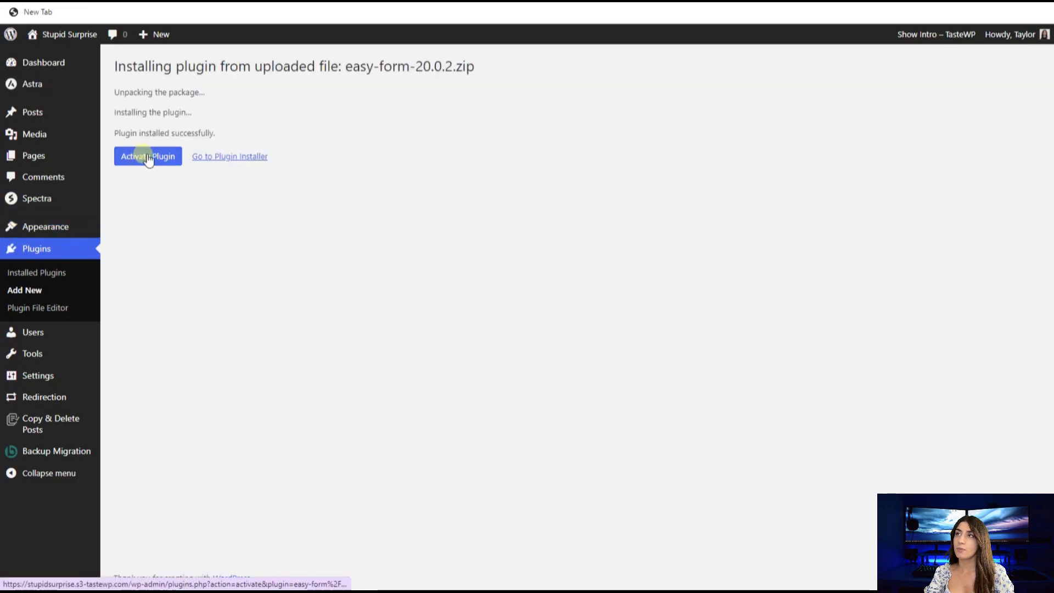
{"action": "left_click", "coordinate": [148, 158]}
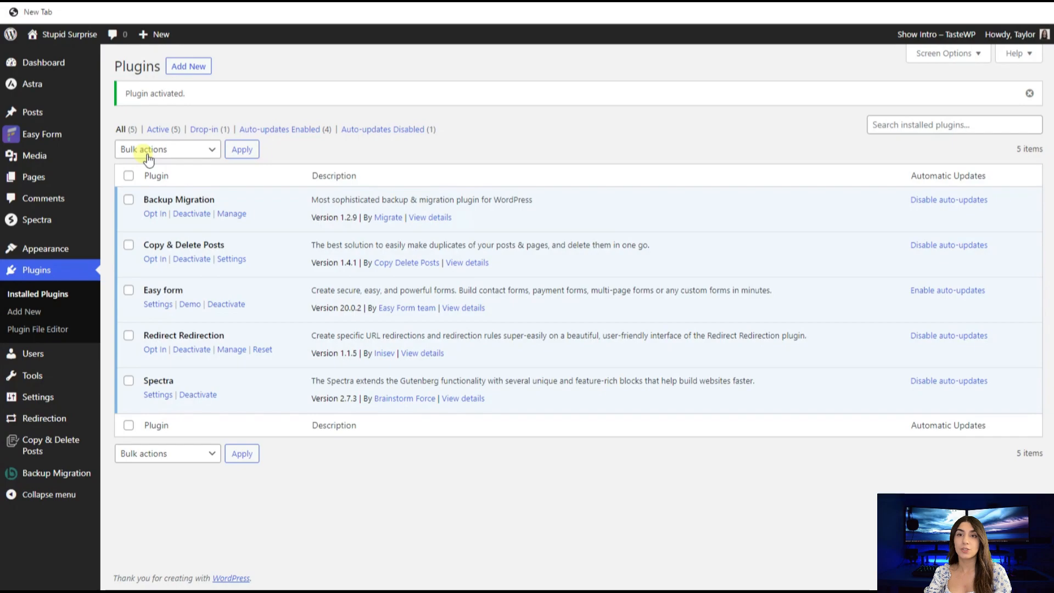
- Create a new form in the Easy Form plugin and title it "Contact Form"
{"action": "mouse_move", "coordinate": [95, 146]}
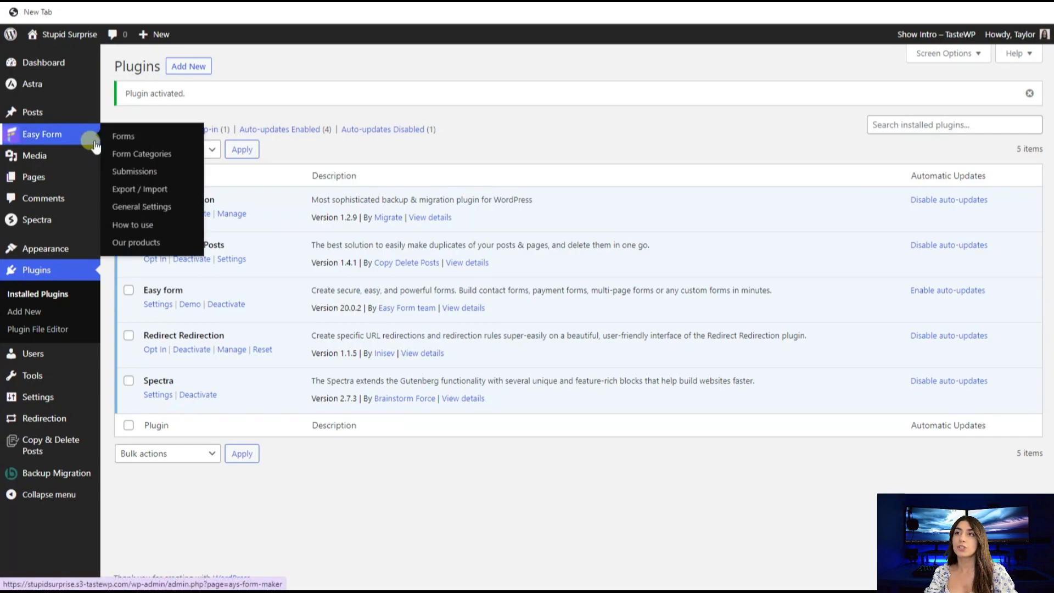
{"action": "left_click", "coordinate": [76, 141]}
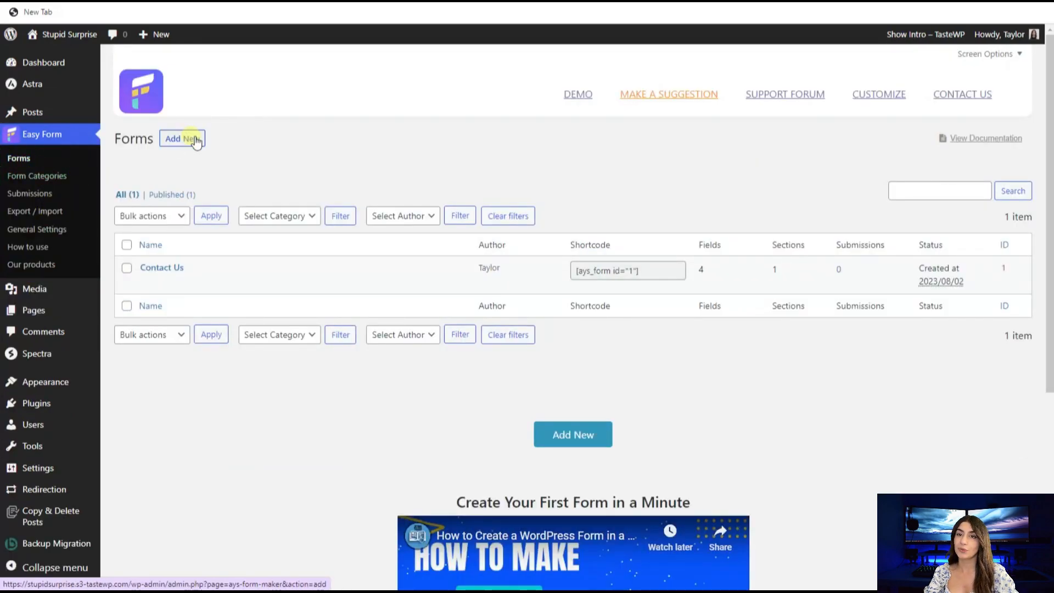
{"action": "left_click", "coordinate": [196, 142]}
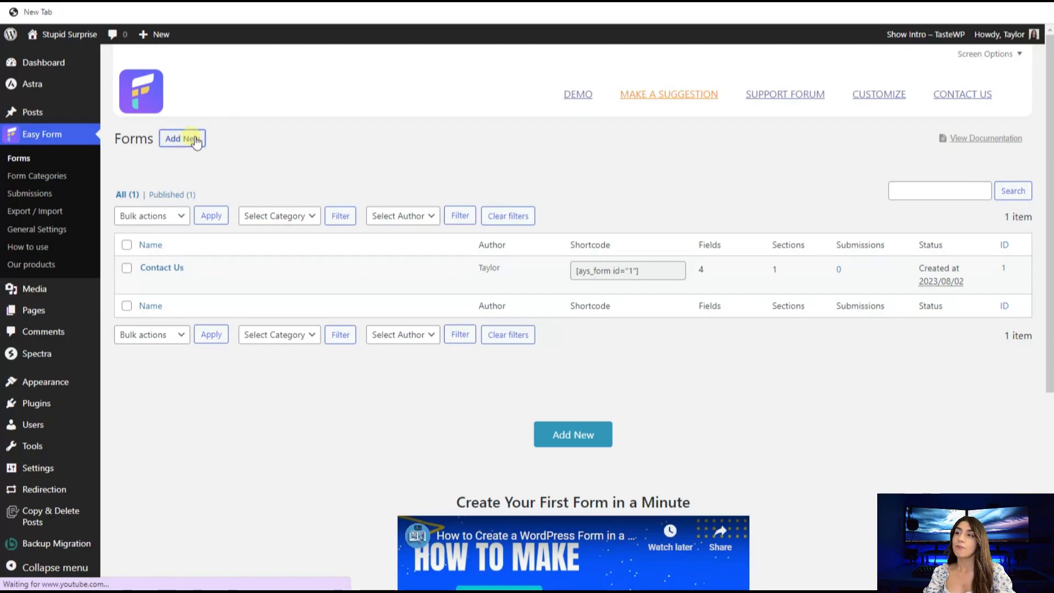
{"action": "left_click", "coordinate": [332, 177]}
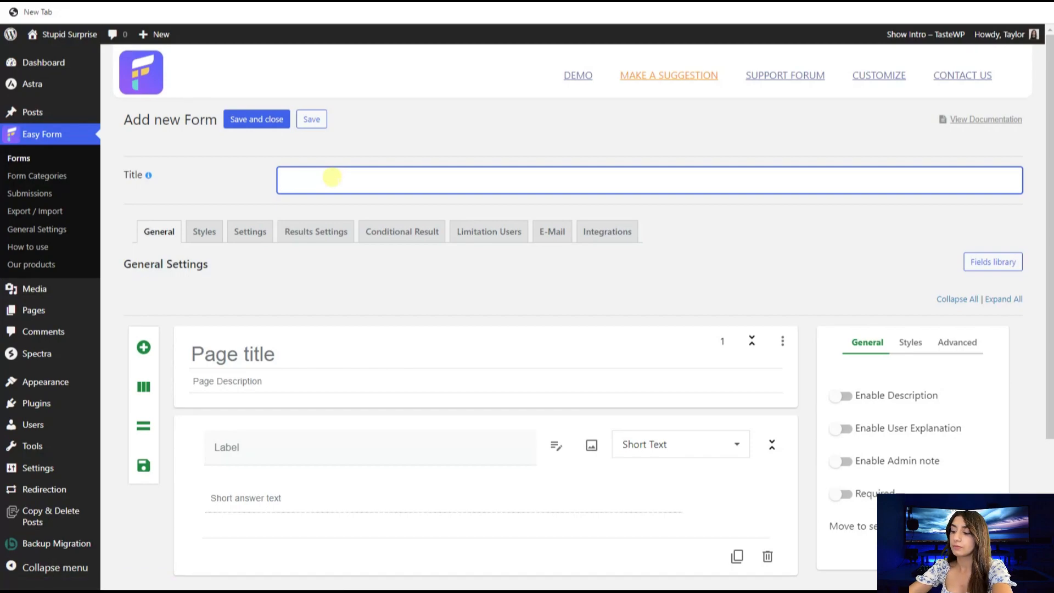
{"action": "type", "text": "Contact Form"}
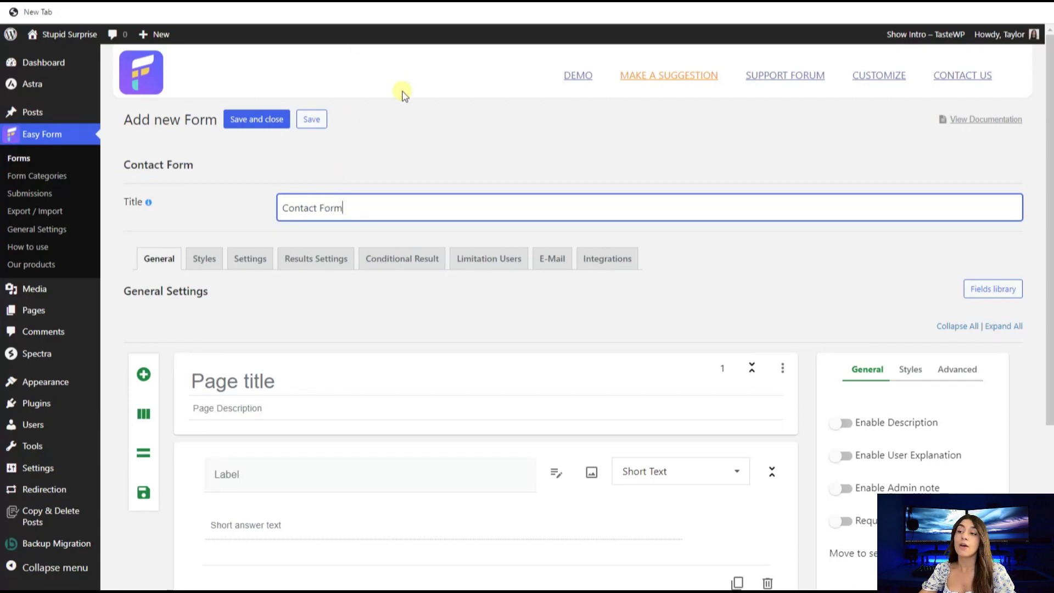
- Set the page title of the form's first section to "Contact Us"
{"action": "scroll", "coordinate": [414, 292], "scroll_direction": "down", "scroll_amount": 1}
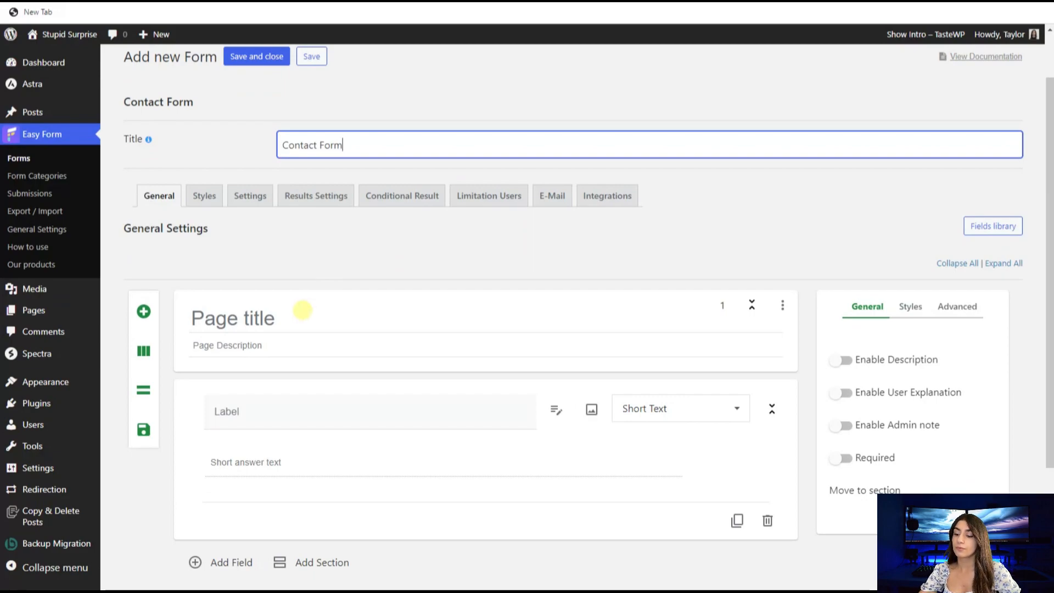
{"action": "left_click", "coordinate": [302, 310]}
{"action": "type", "text": "C"}
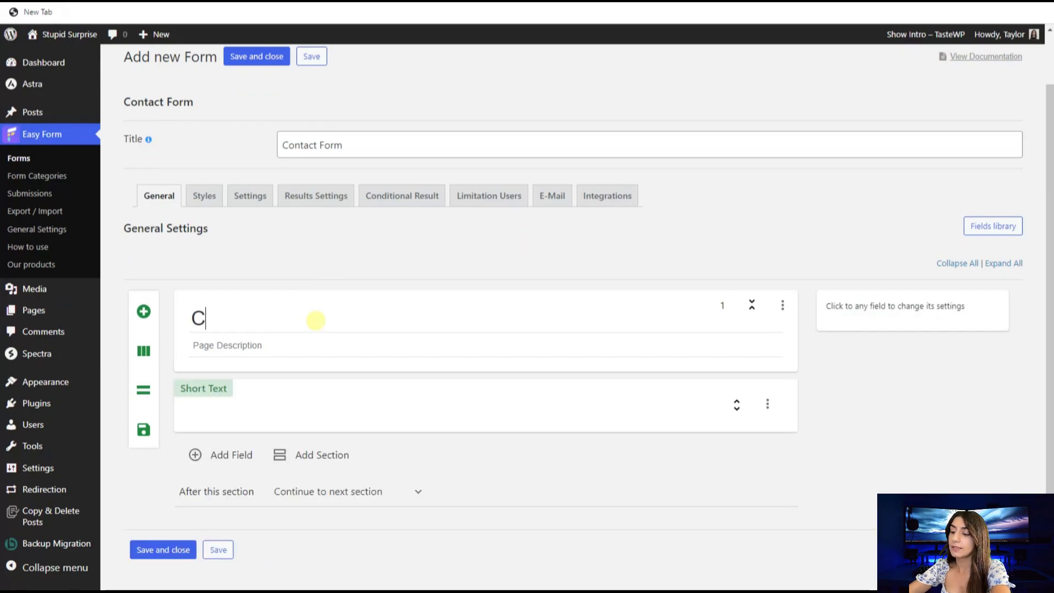
{"action": "type", "text": "ontact"}
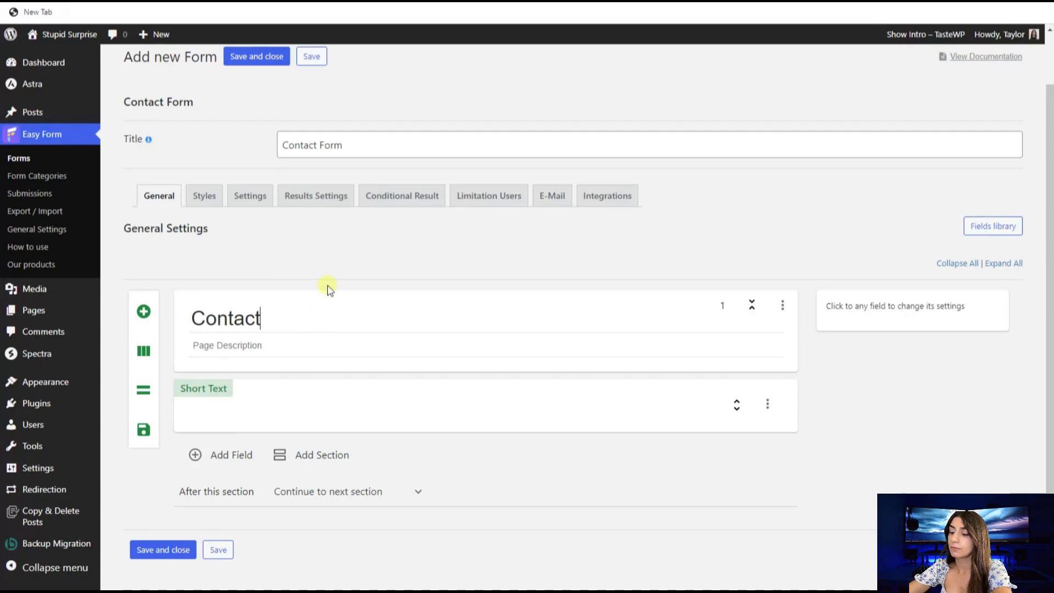
{"action": "type", "text": " Us"}
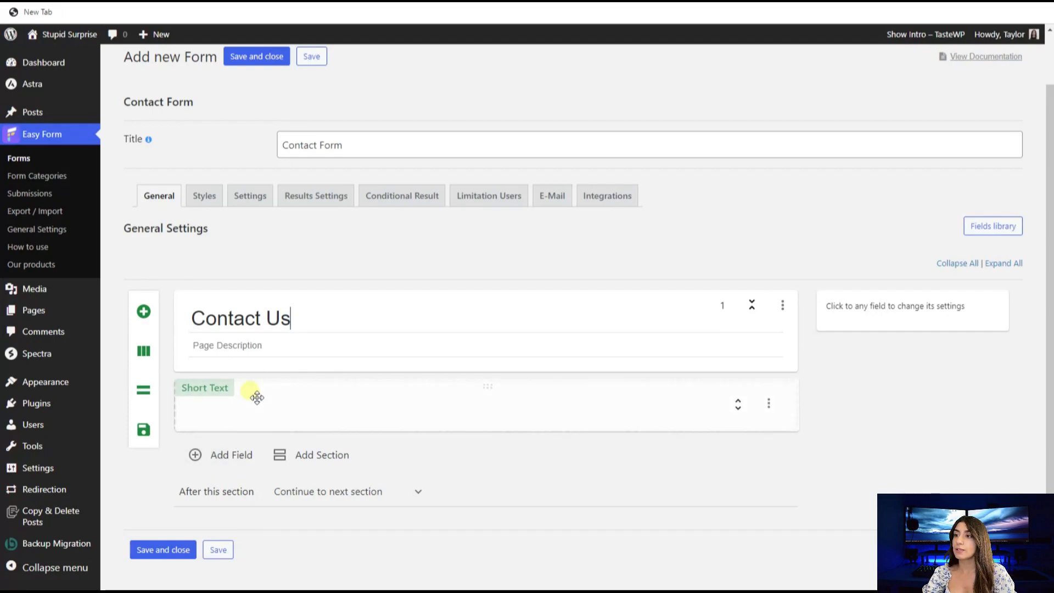
- Label the form's first field "Name" and set its field type to Name
{"action": "left_click", "coordinate": [246, 410]}
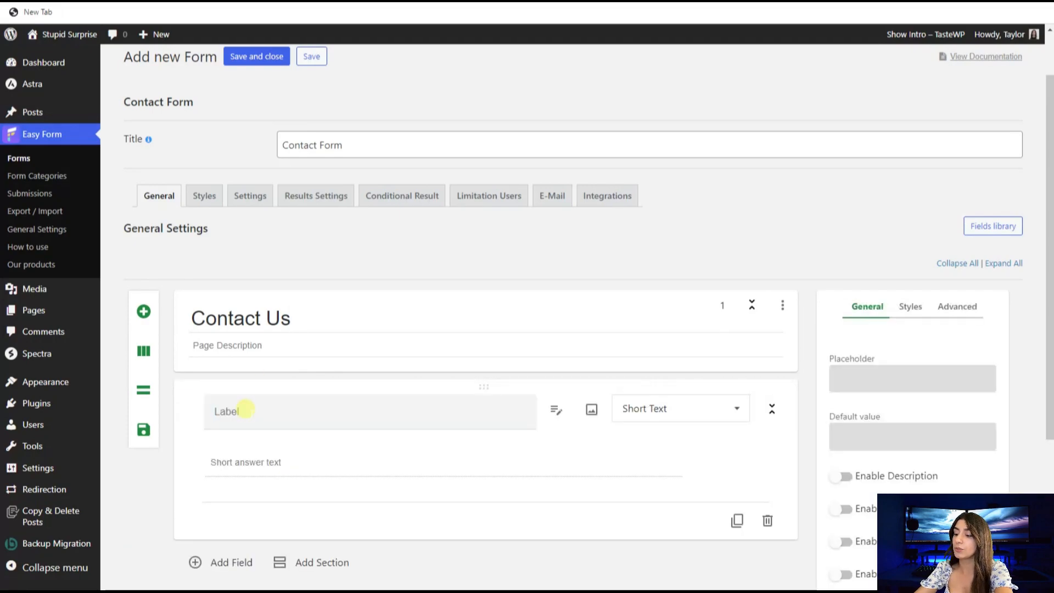
{"action": "type", "text": "Name"}
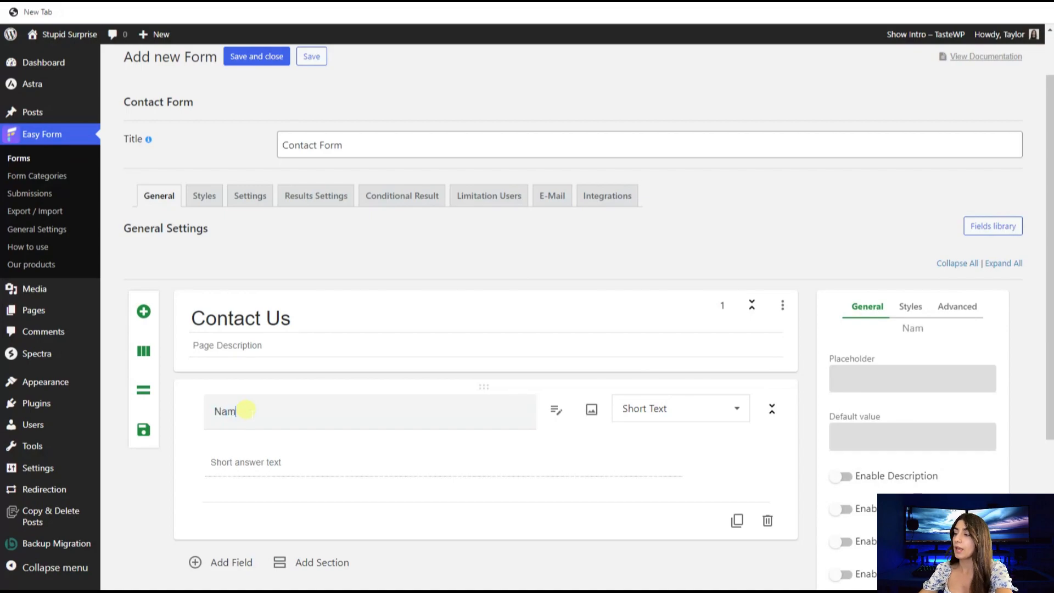
{"action": "left_click", "coordinate": [715, 412]}
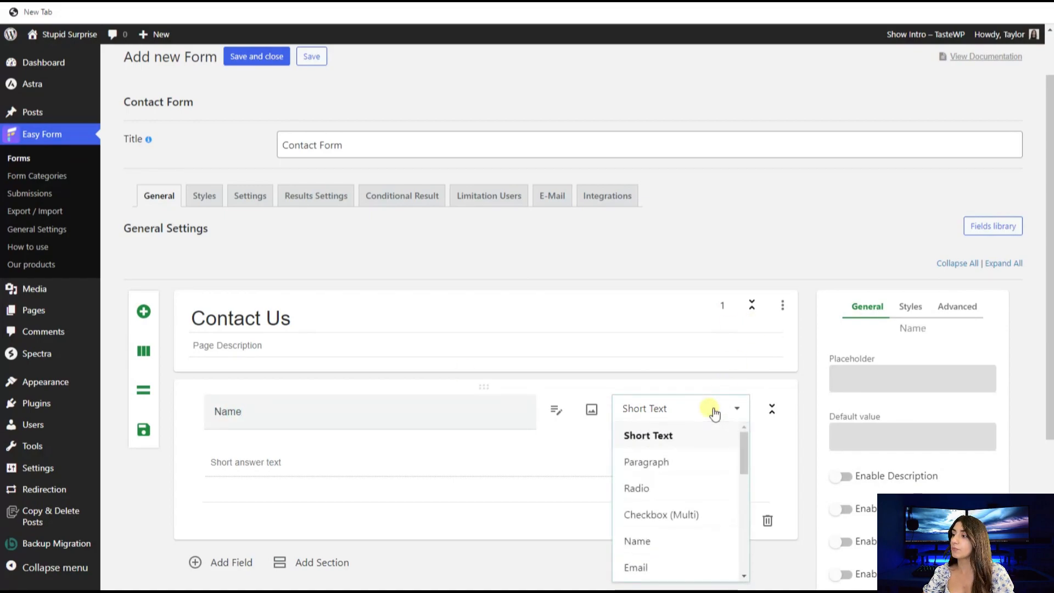
{"action": "left_click", "coordinate": [668, 542]}
- Add a second field to the form, labelled "Email", with the field type Email
{"action": "scroll", "coordinate": [412, 483], "scroll_direction": "down", "scroll_amount": 3}
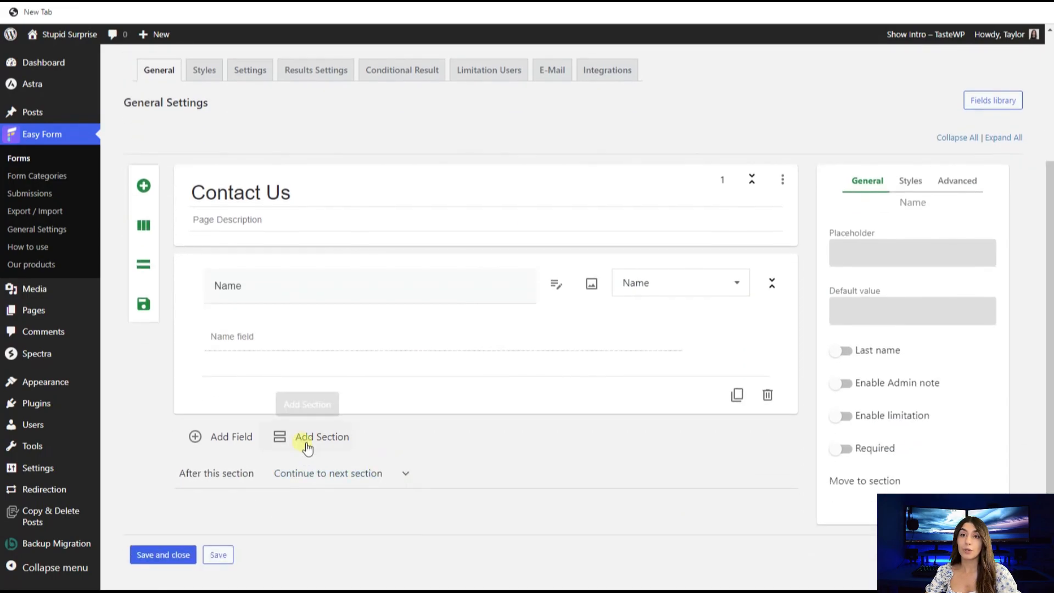
{"action": "left_click", "coordinate": [213, 437]}
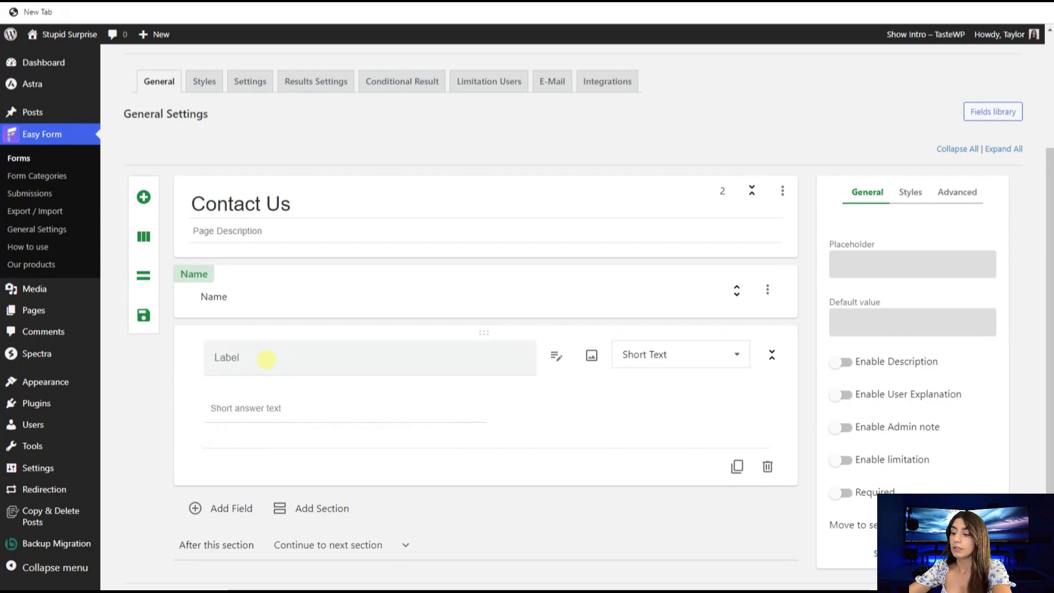
{"action": "type", "text": "Email"}
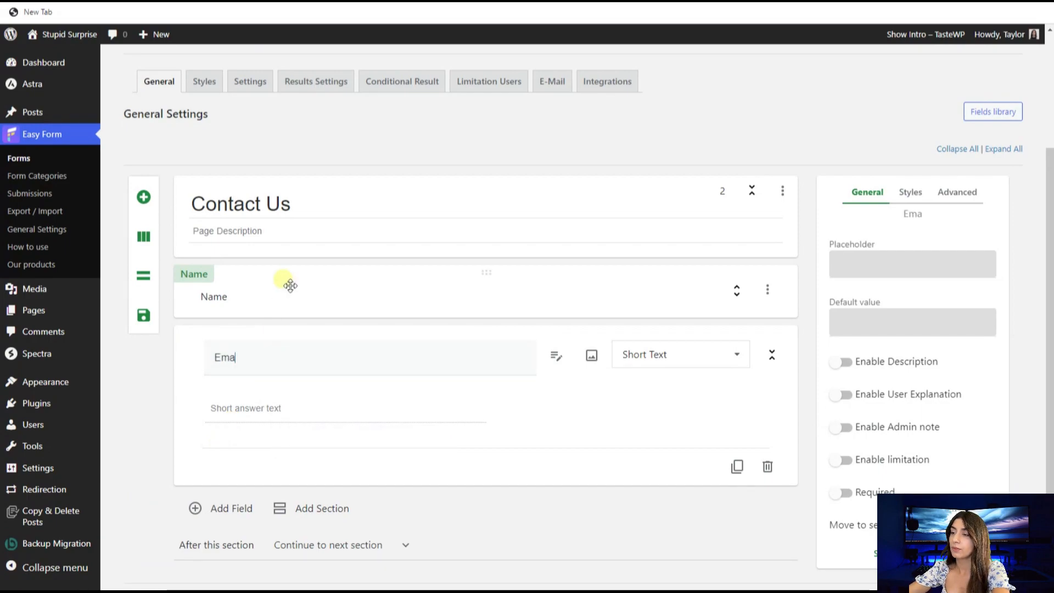
{"action": "left_click", "coordinate": [650, 356]}
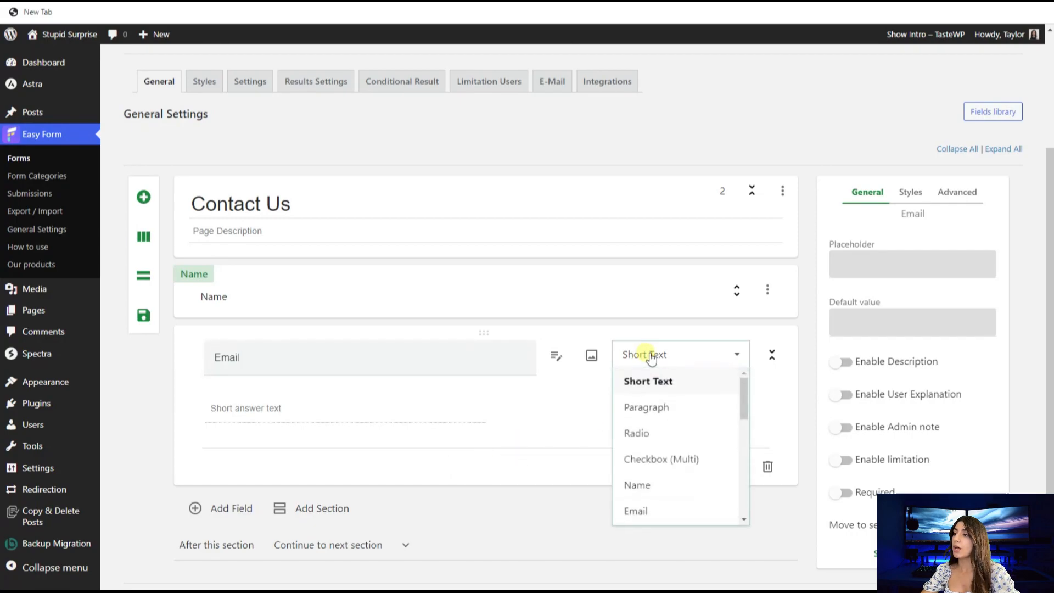
{"action": "left_click", "coordinate": [656, 512]}
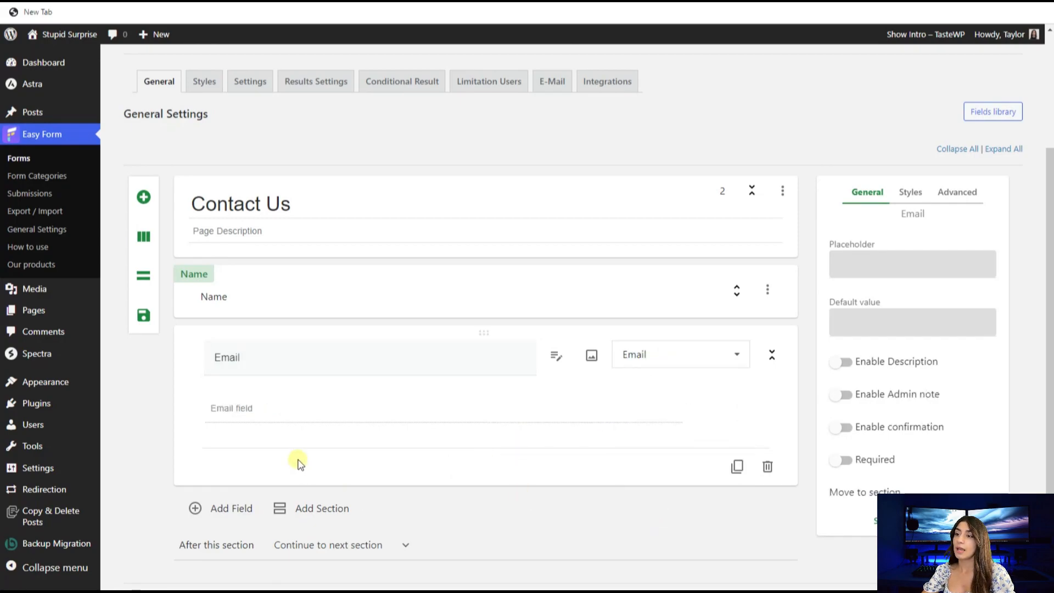
- Add a third field to the form, labelled "Message", with the field type Paragraph
{"action": "left_click", "coordinate": [224, 508]}
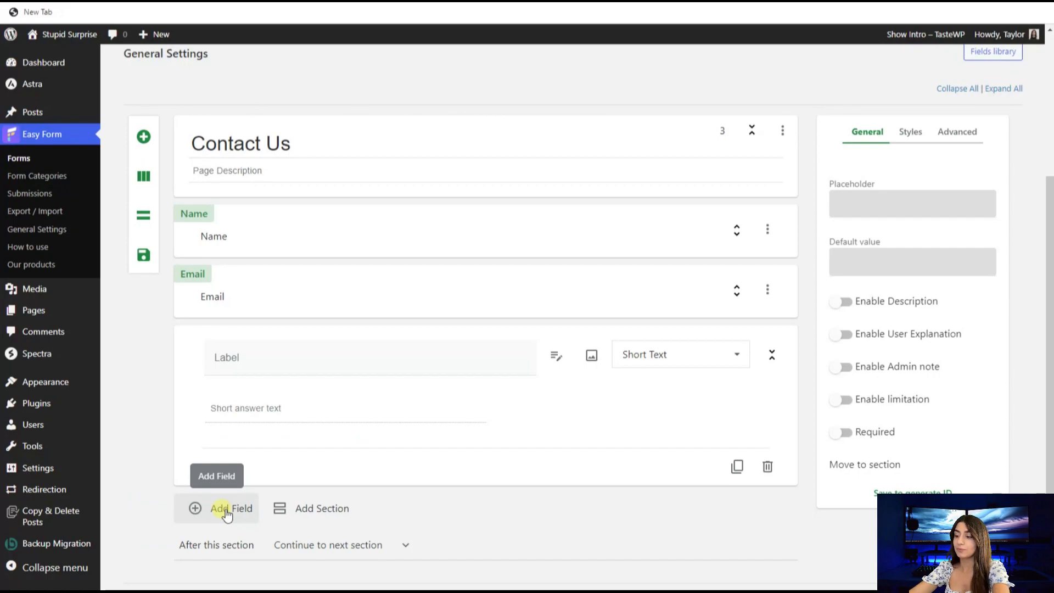
{"action": "left_click", "coordinate": [329, 354]}
{"action": "type", "text": "Message"}
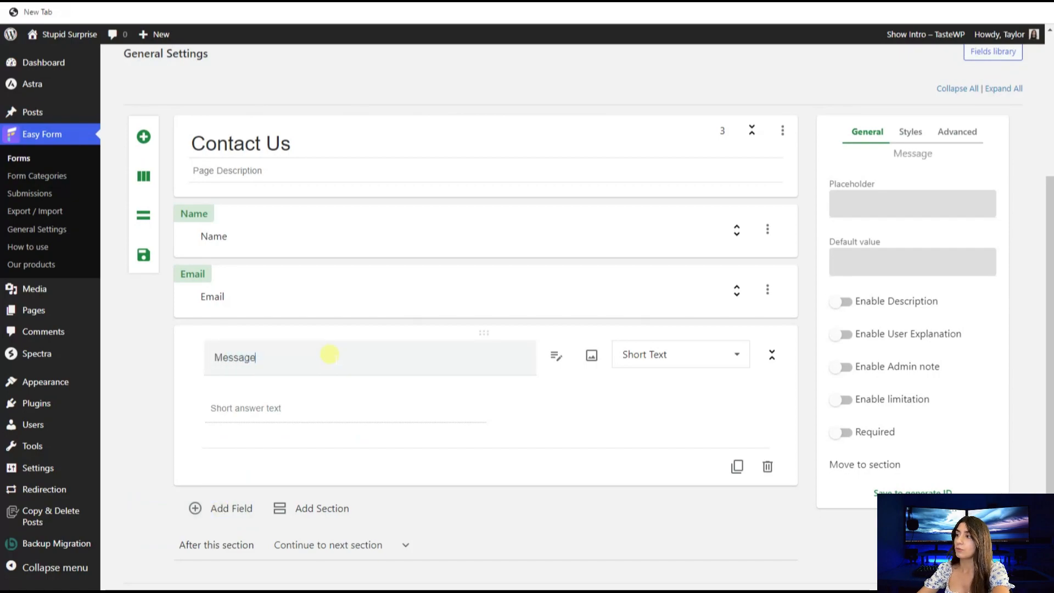
{"action": "left_click", "coordinate": [736, 362]}
{"action": "left_click", "coordinate": [674, 404]}
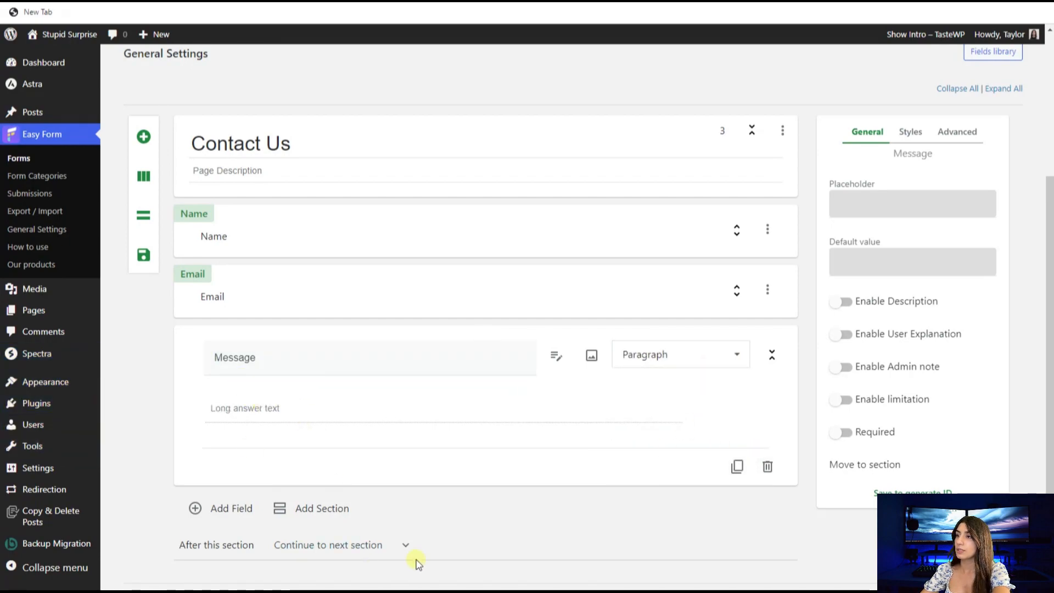
- Save and close the form, and copy the Contact Form shortcode [ays_form id="2"] from the forms list
{"action": "left_click", "coordinate": [490, 508]}
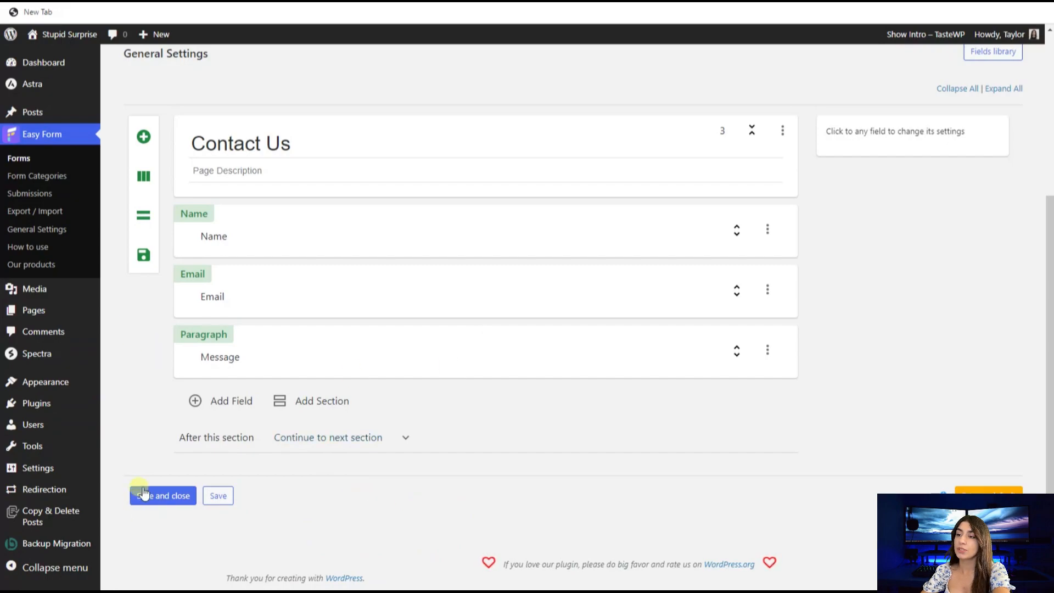
{"action": "left_click", "coordinate": [167, 503]}
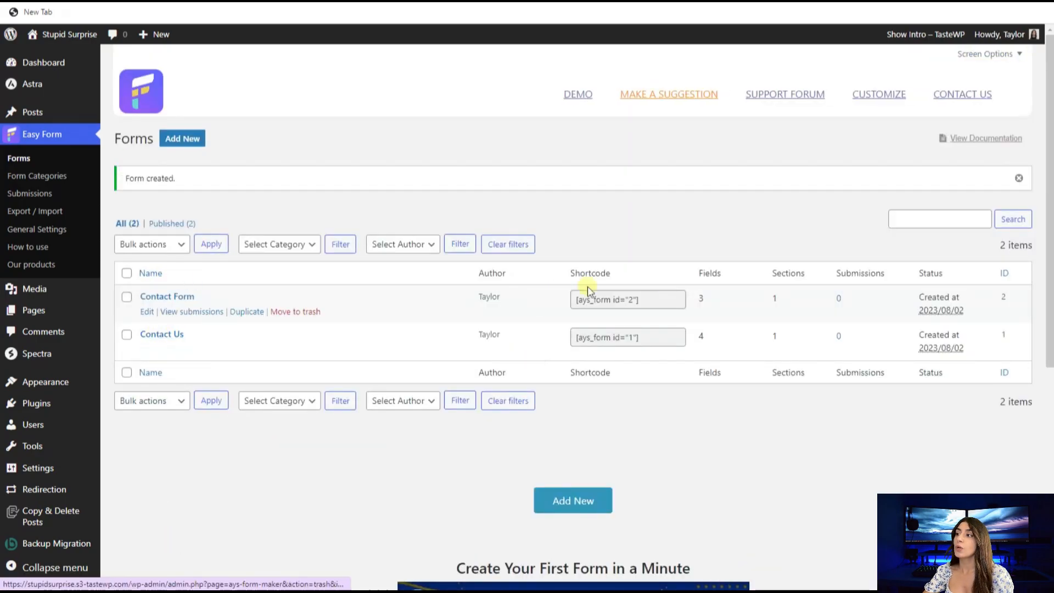
{"action": "left_click_drag", "start_coordinate": [651, 299], "coordinate": [555, 303]}
{"action": "key", "text": "ctrl+c"}
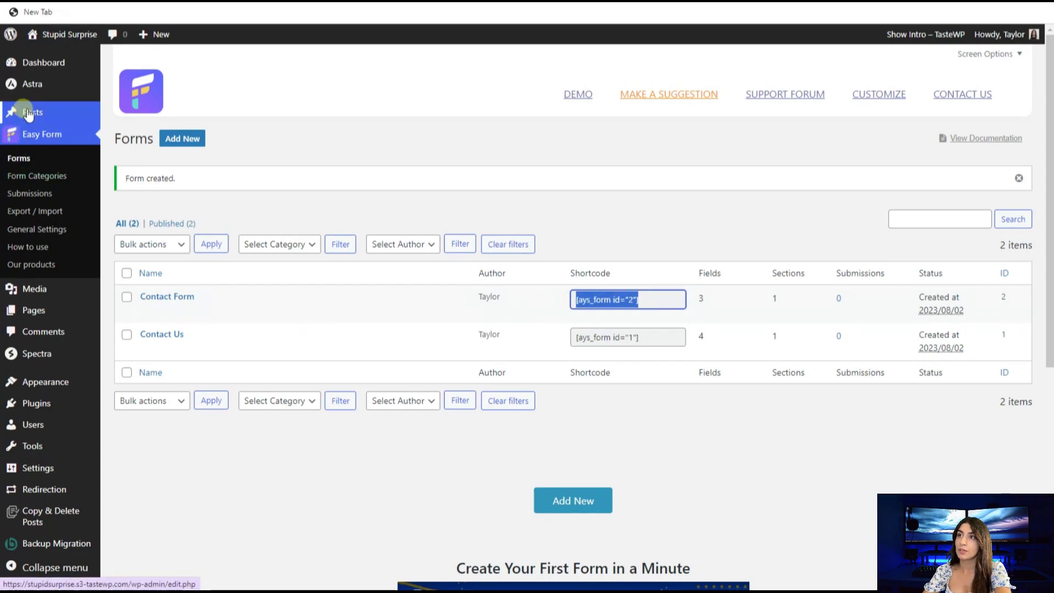
- Create a new post, dismiss the block editor welcome guide and title the post "Contact Form"
{"action": "mouse_move", "coordinate": [74, 110]}
{"action": "left_click", "coordinate": [146, 133]}
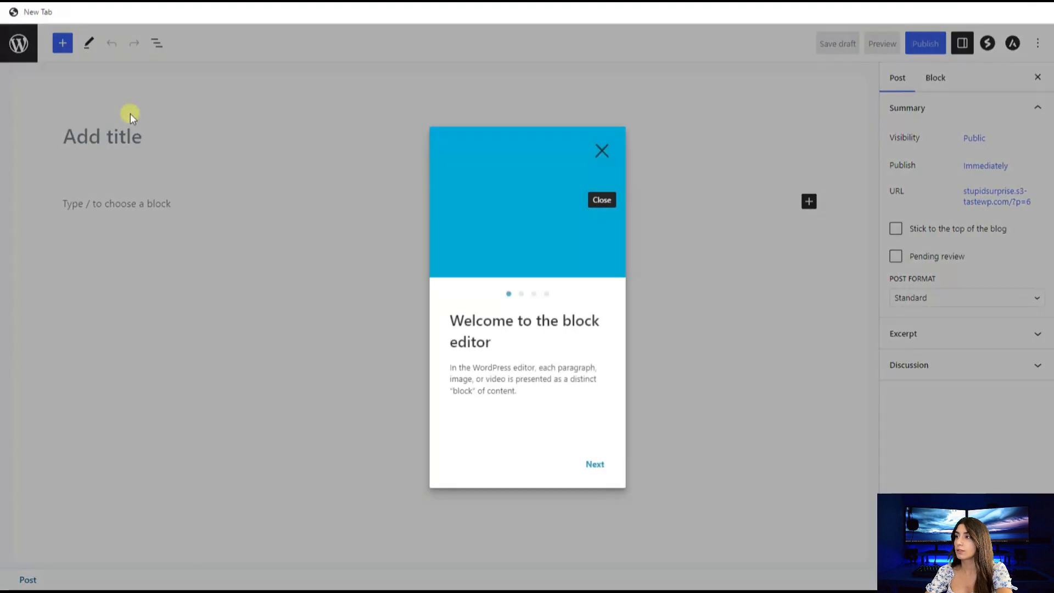
{"action": "left_click", "coordinate": [601, 150]}
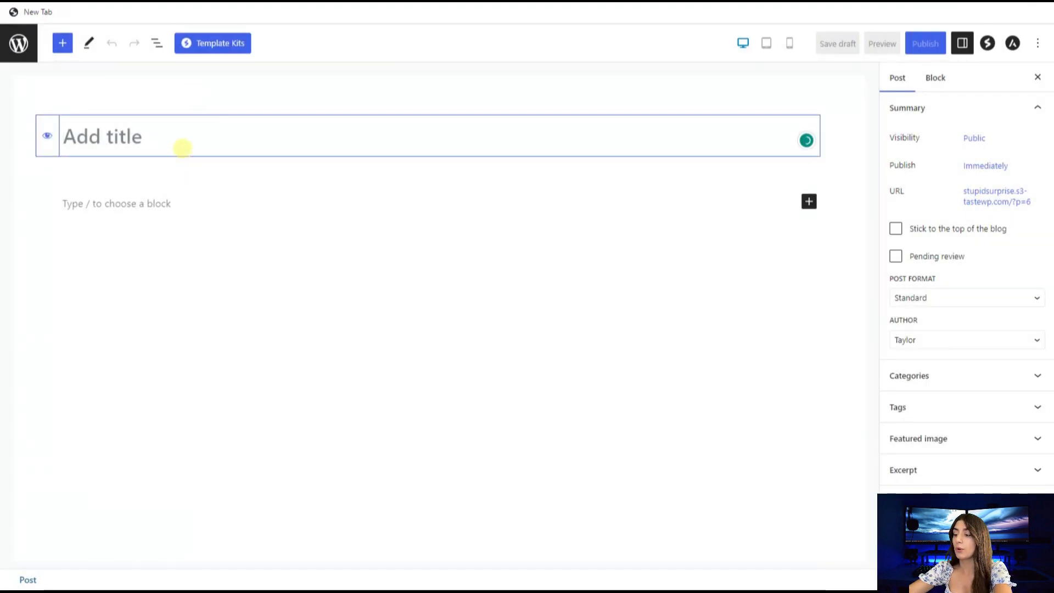
{"action": "type", "text": "Contact"}
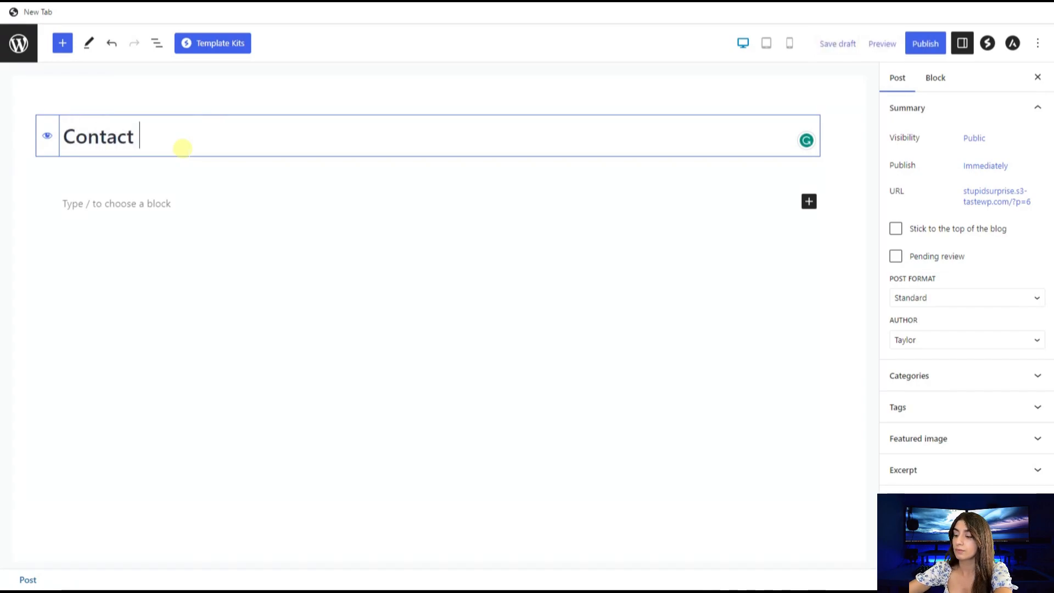
{"action": "type", "text": " Form"}
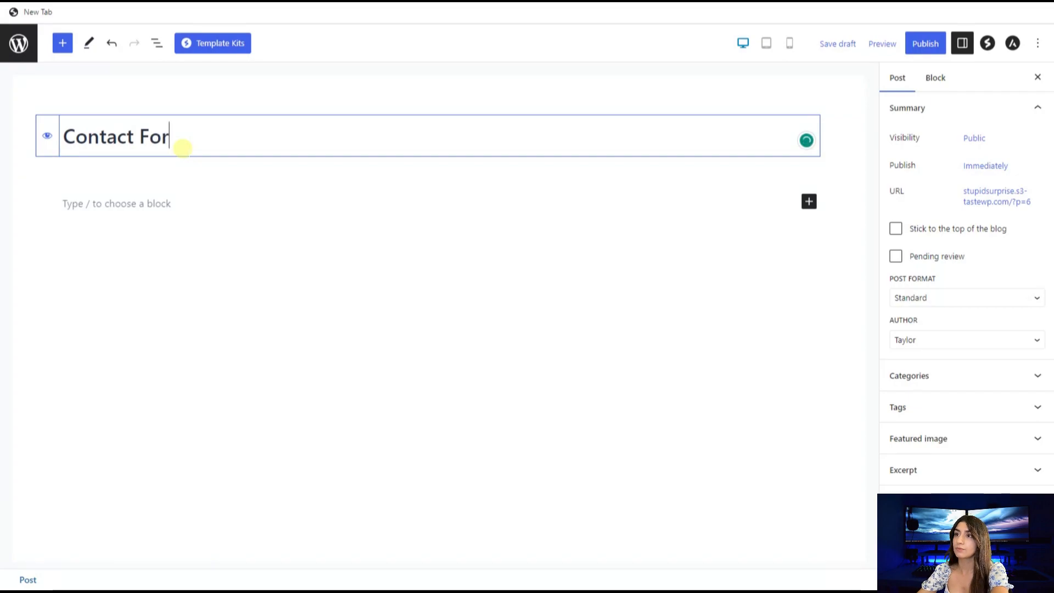
- Add a Shortcode block below the post title and paste the form shortcode [ays_form id="2"] into it
{"action": "left_click", "coordinate": [177, 198]}
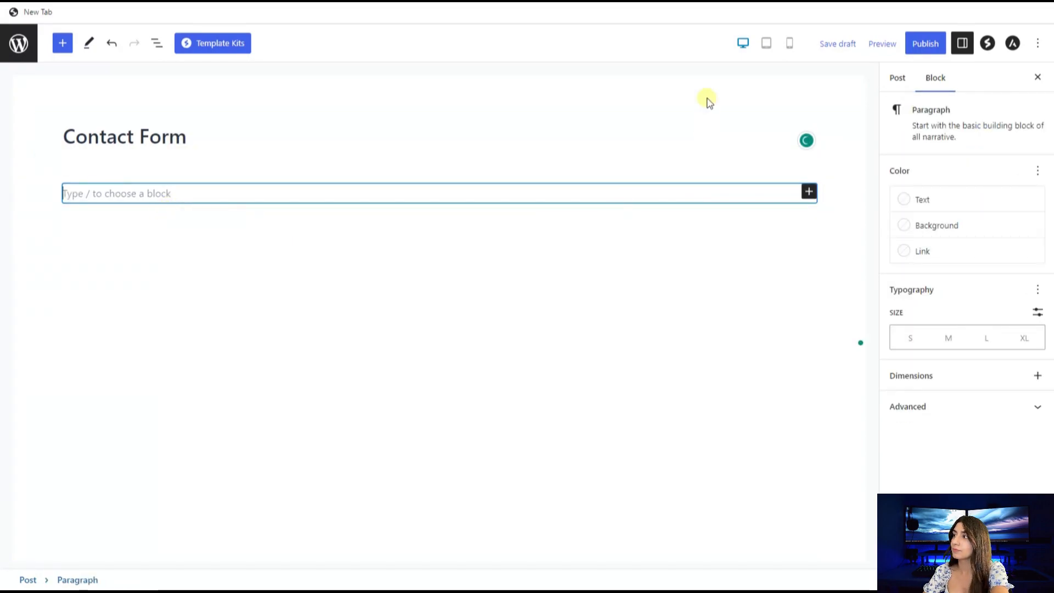
{"action": "left_click", "coordinate": [808, 192]}
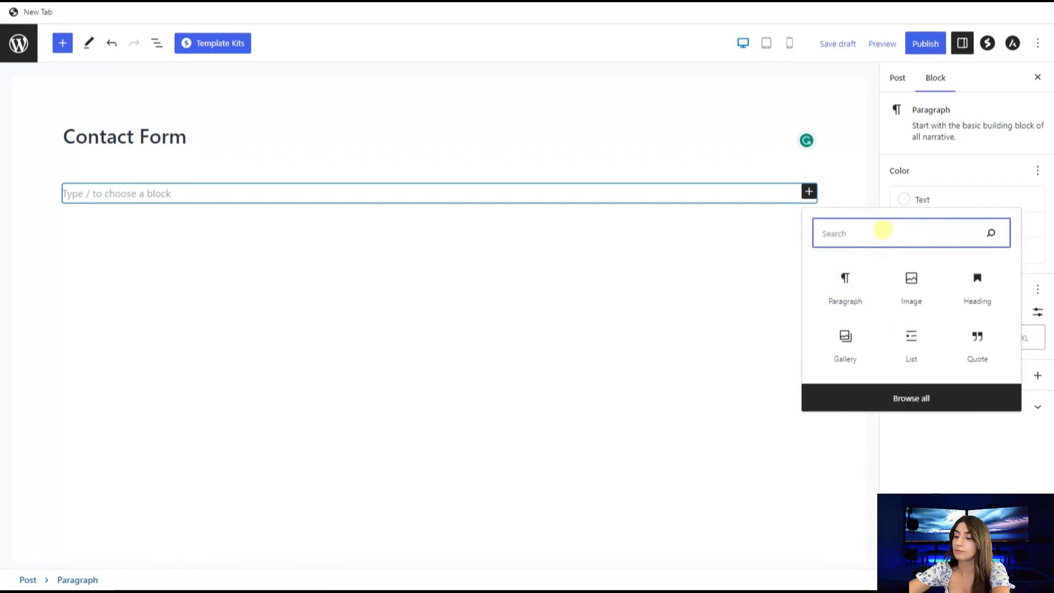
{"action": "type", "text": "sh"}
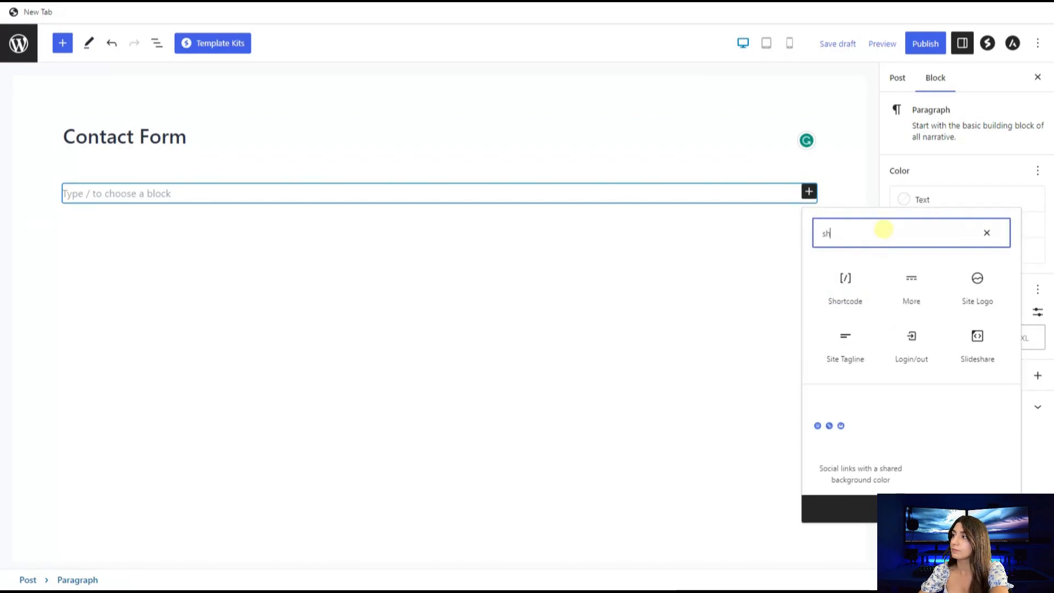
{"action": "left_click", "coordinate": [845, 282]}
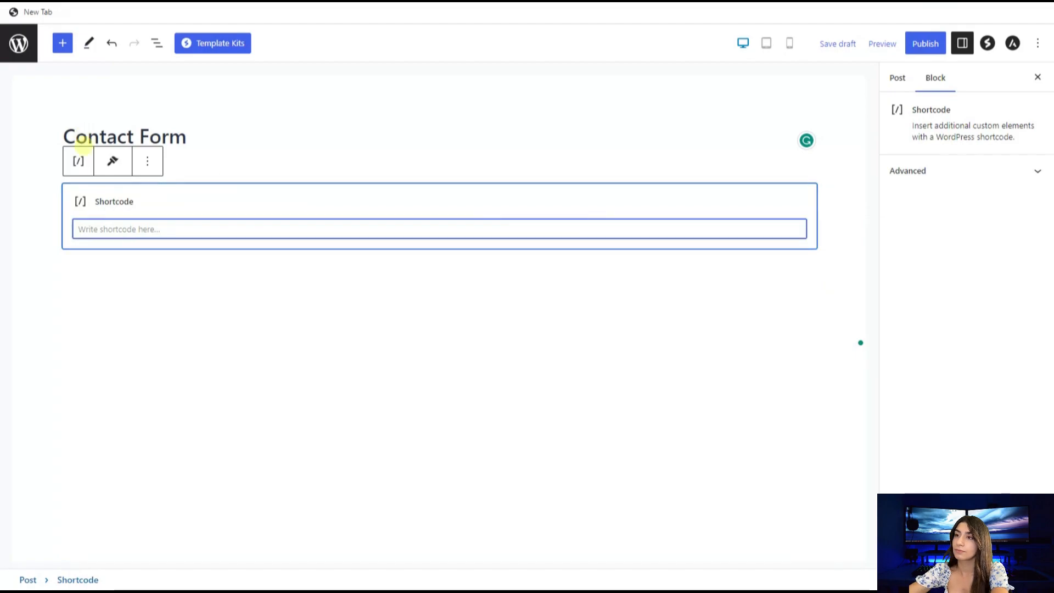
{"action": "key", "text": "ctrl+v"}
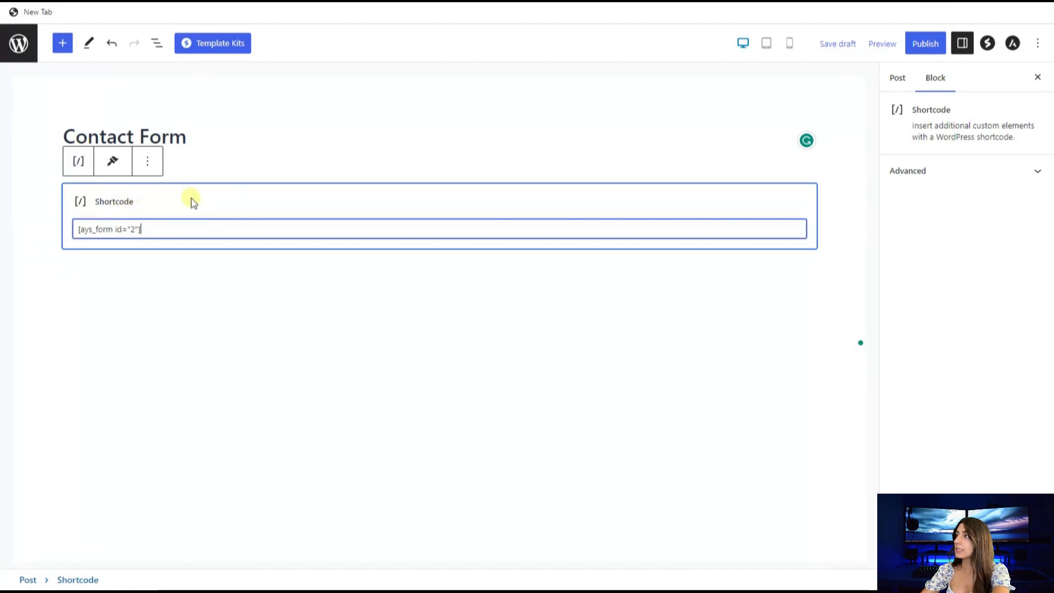
- Publish the post and view the embedded contact form on its live page
{"action": "left_click", "coordinate": [928, 48]}
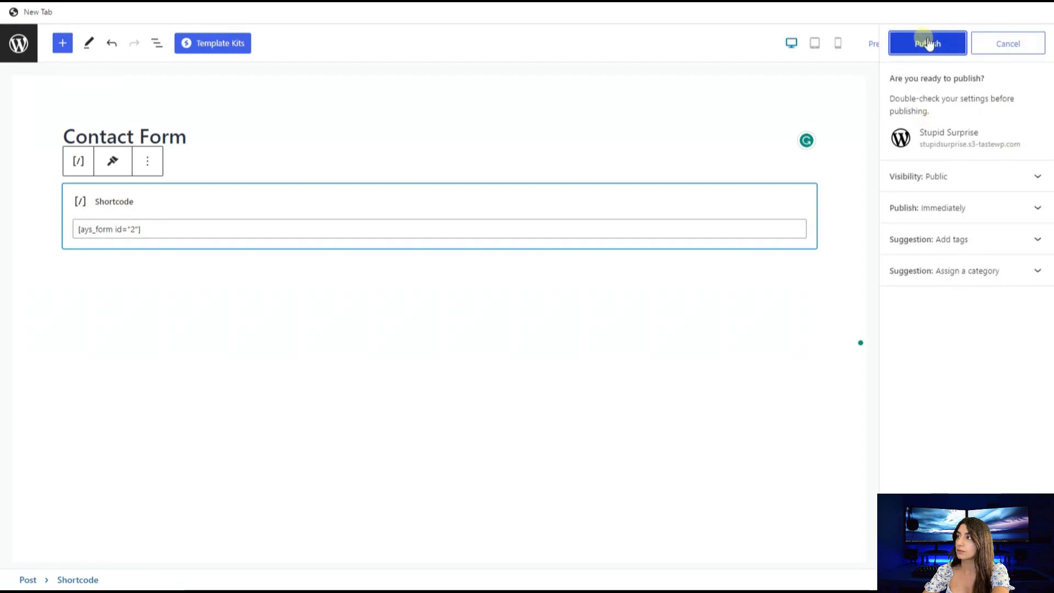
{"action": "left_click", "coordinate": [927, 43]}
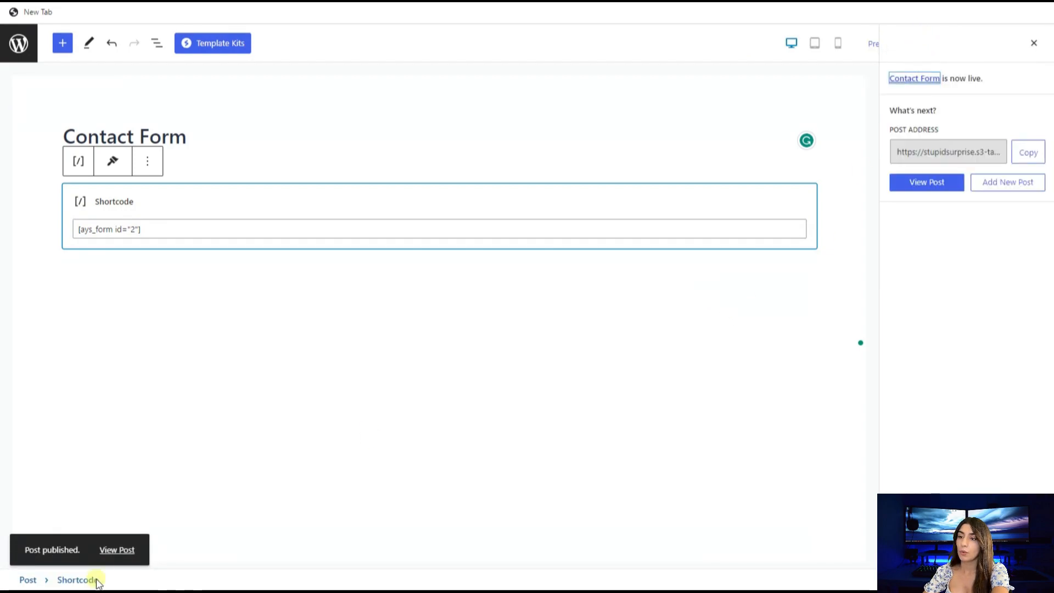
{"action": "left_click", "coordinate": [125, 554]}
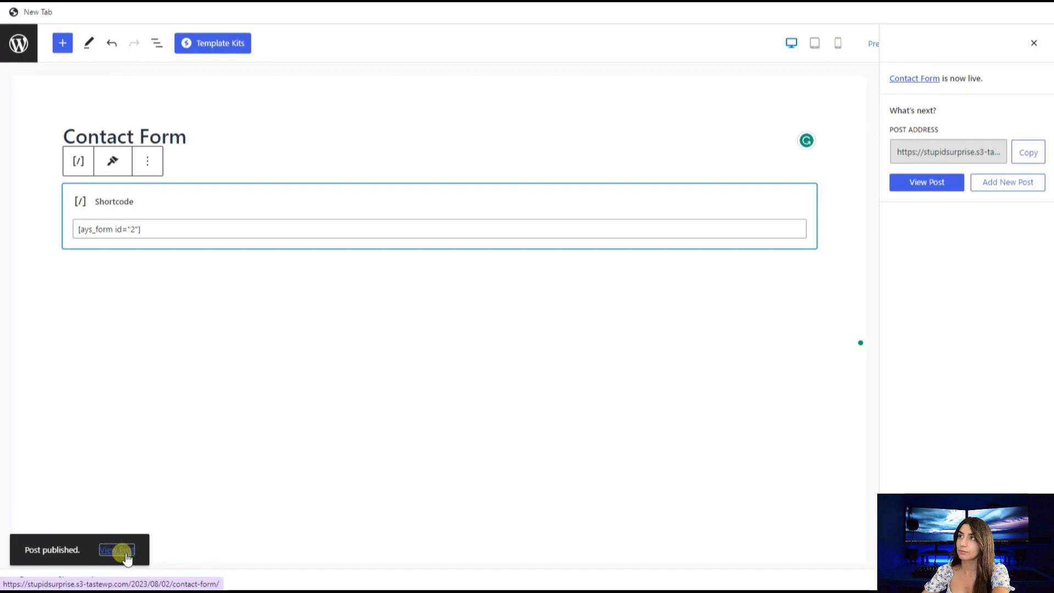
{"action": "scroll", "coordinate": [470, 193], "scroll_direction": "down", "scroll_amount": 1}
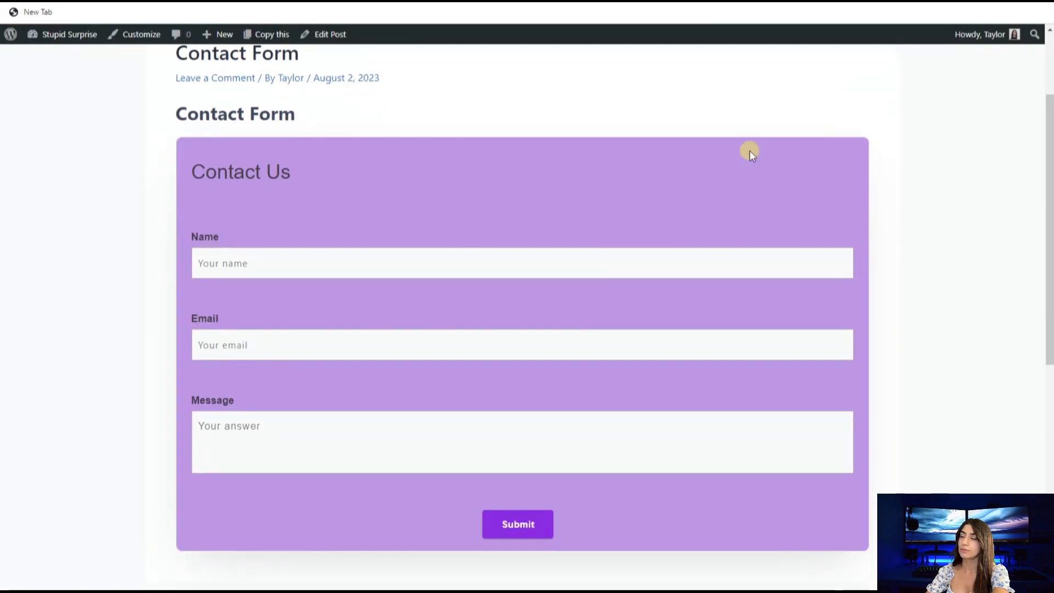
{"action": "scroll", "coordinate": [870, 102], "scroll_direction": "up", "scroll_amount": 1}
{"action": "scroll", "coordinate": [873, 102], "scroll_direction": "down", "scroll_amount": 1}
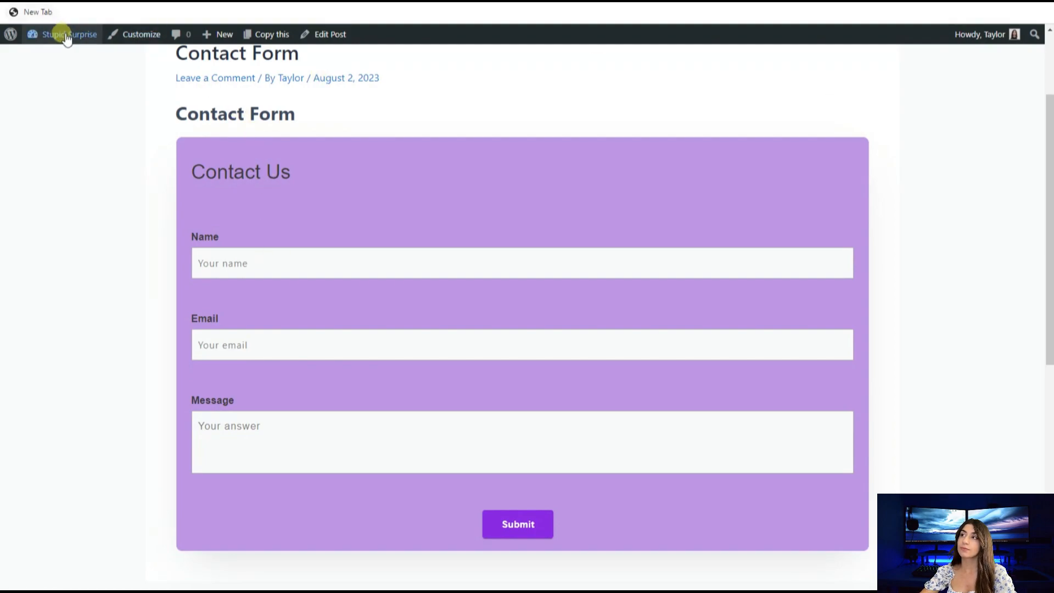
- Return to the dashboard, open the Contact Form from the Easy Form list for editing and expand its Email field
{"action": "left_click", "coordinate": [64, 53]}
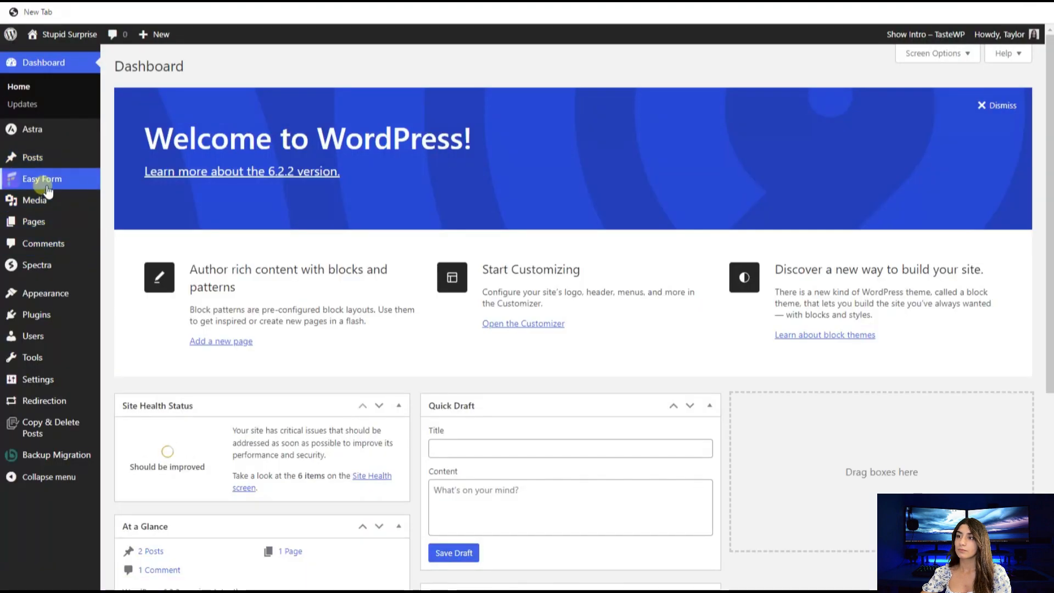
{"action": "mouse_move", "coordinate": [33, 179]}
{"action": "left_click", "coordinate": [120, 183]}
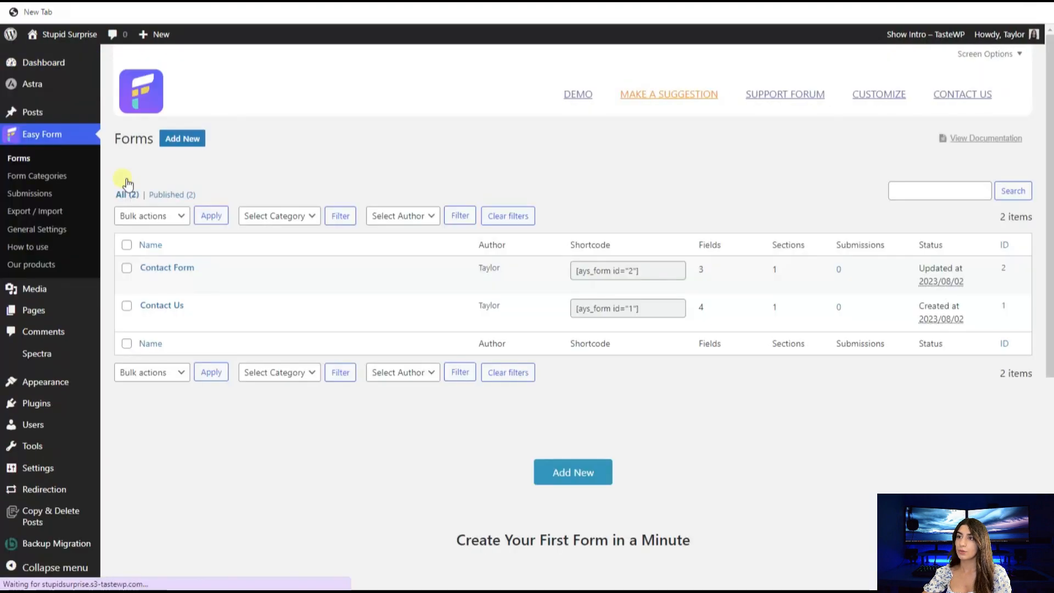
{"action": "mouse_move", "coordinate": [130, 284]}
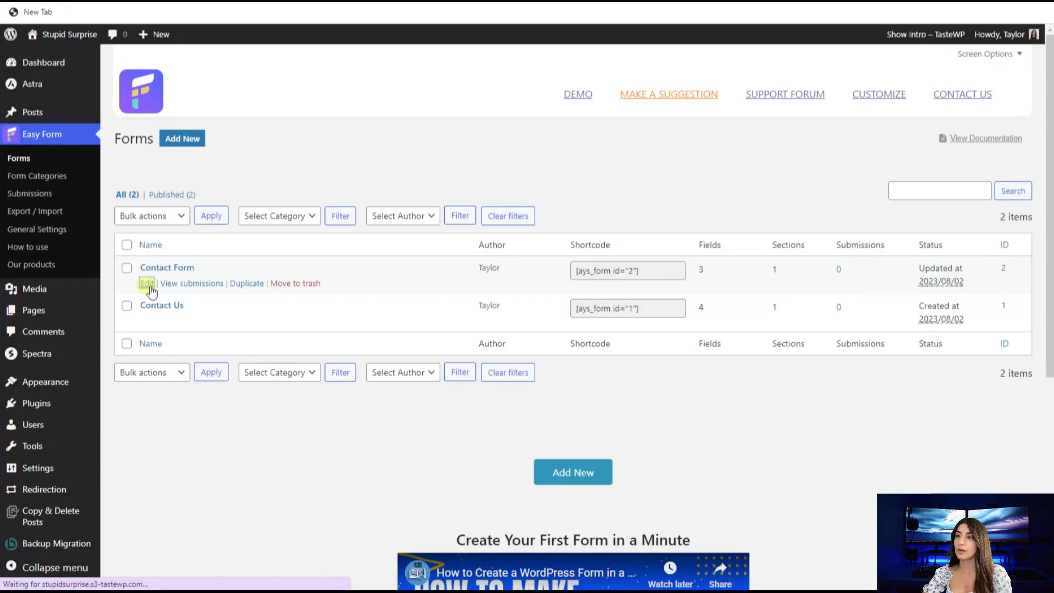
{"action": "scroll", "coordinate": [236, 307], "scroll_direction": "down", "scroll_amount": 3}
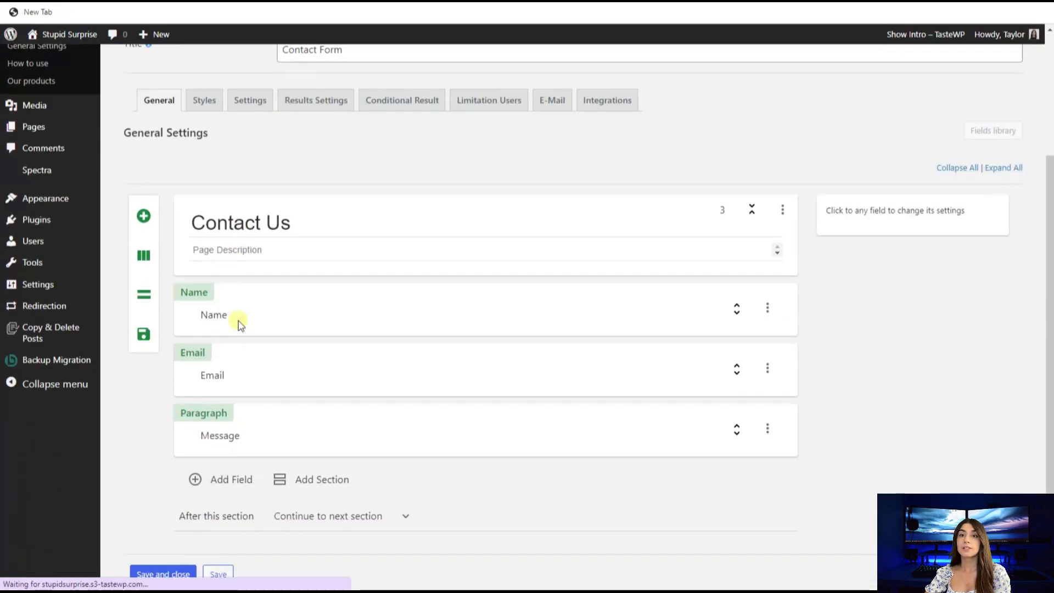
{"action": "left_click", "coordinate": [242, 373]}
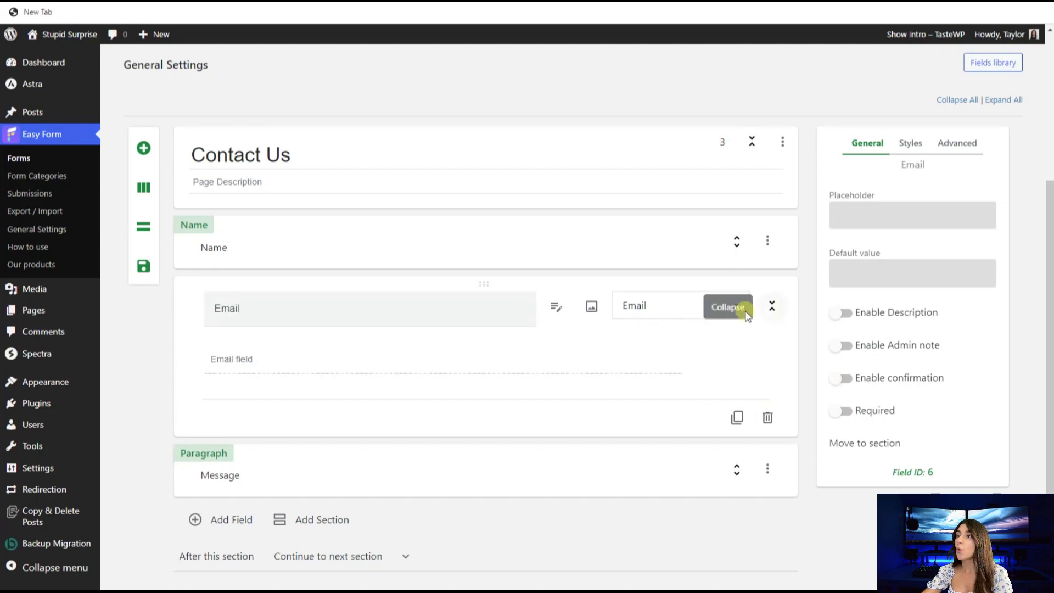
- Enable the limitation option for the Name field, keeping it limited by Characters, and review its remaining settings
{"action": "left_click", "coordinate": [498, 252]}
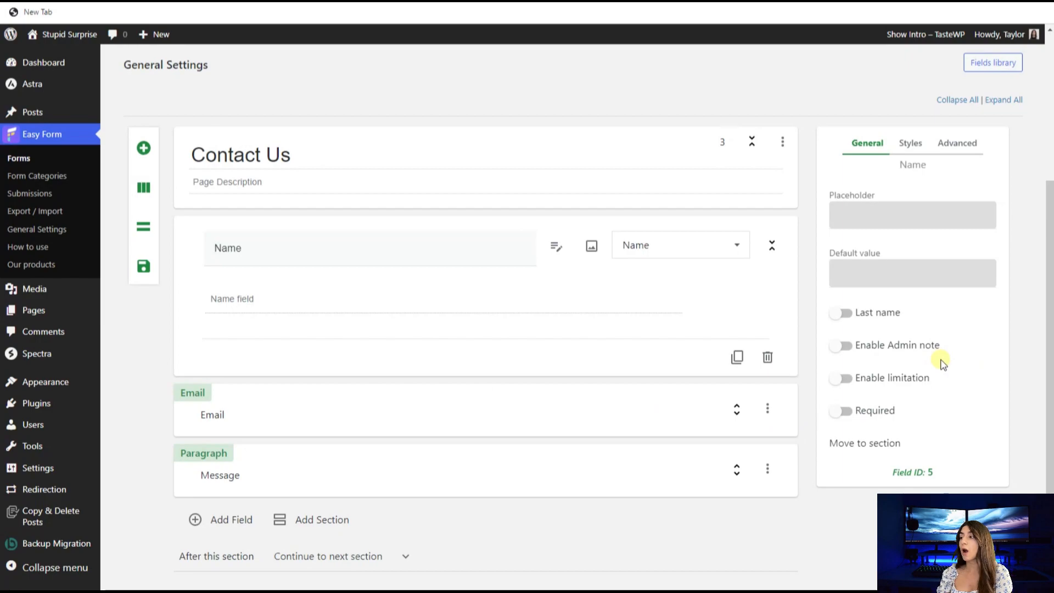
{"action": "left_click", "coordinate": [870, 377]}
{"action": "left_click", "coordinate": [927, 430]}
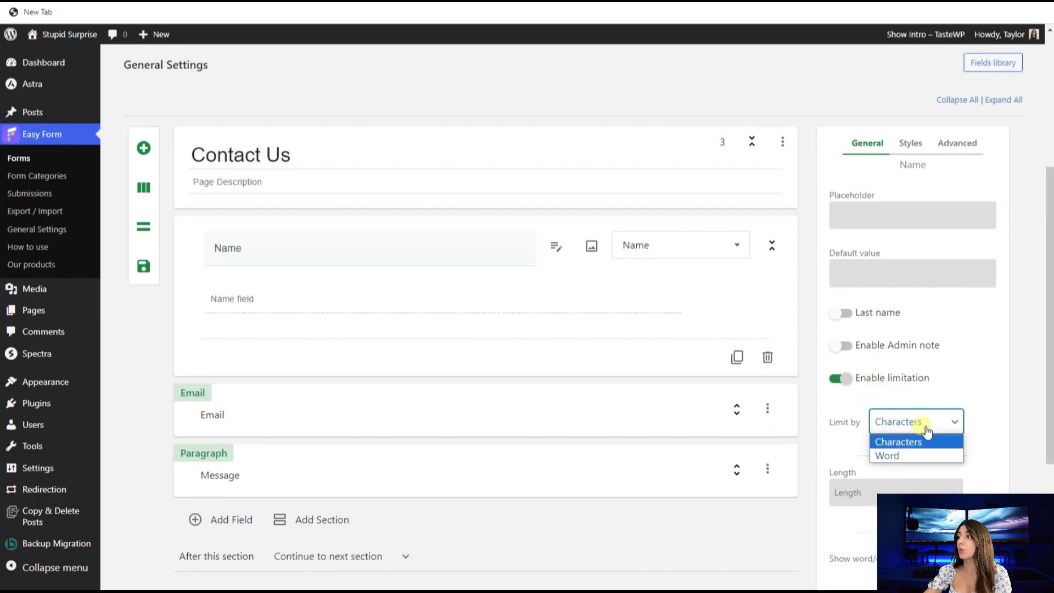
{"action": "left_click", "coordinate": [984, 443]}
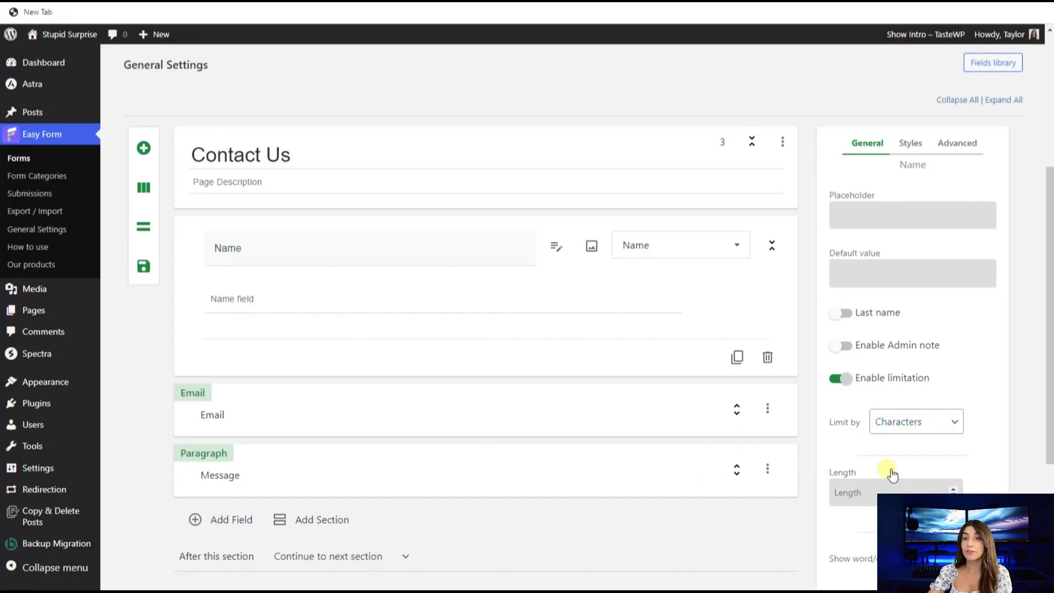
{"action": "scroll", "coordinate": [891, 475], "scroll_direction": "down", "scroll_amount": 1}
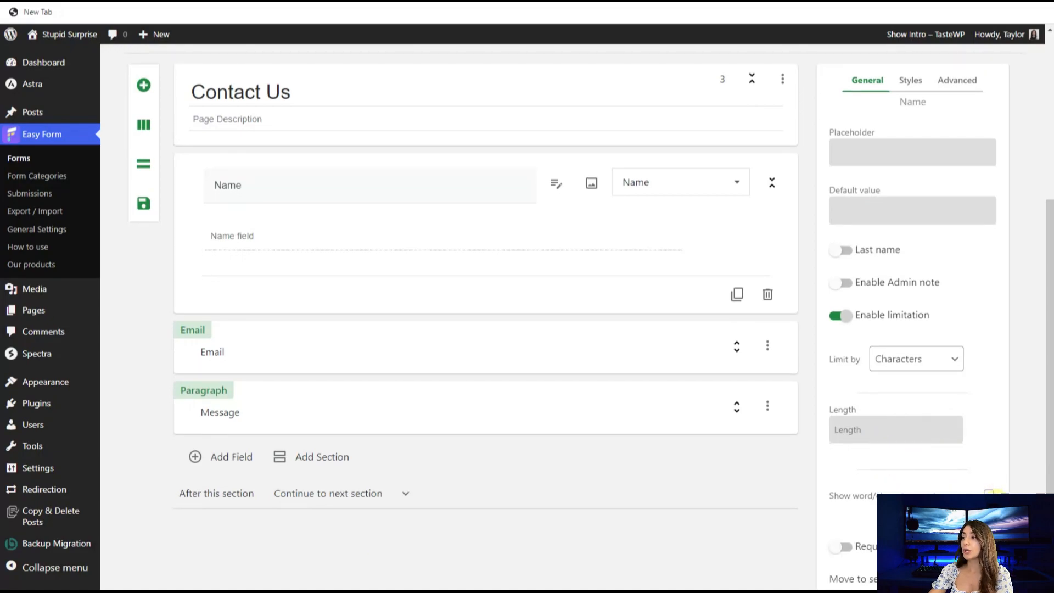
{"action": "scroll", "coordinate": [929, 452], "scroll_direction": "down", "scroll_amount": 1}
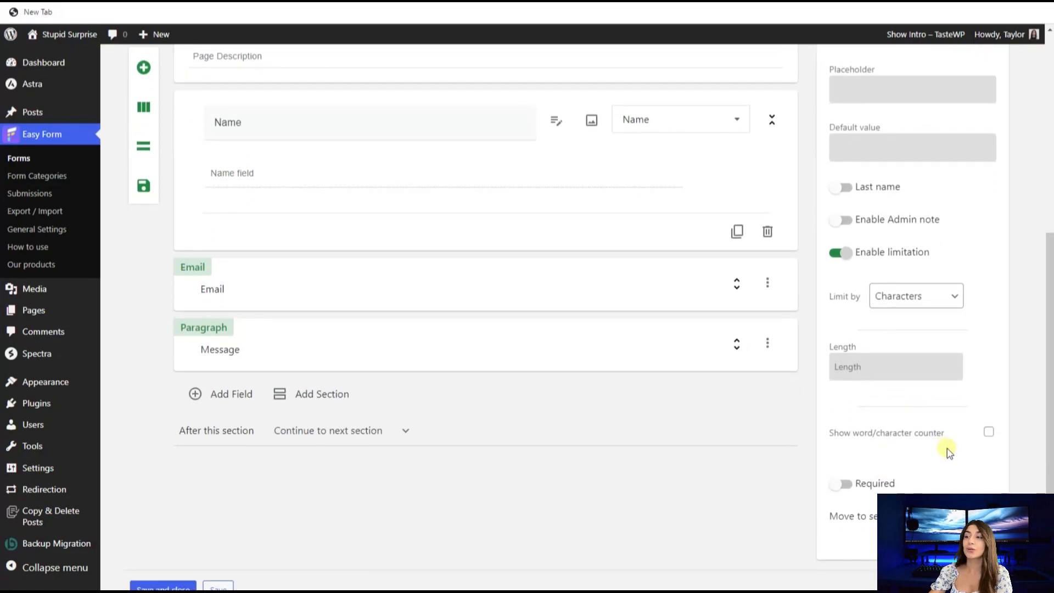